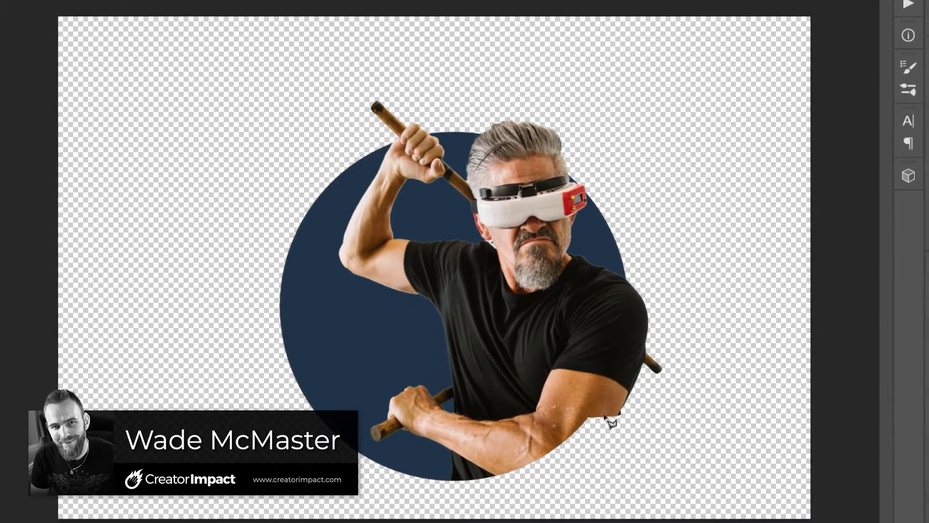
Step: Reposition the man and give Layer 1 a Drop Shadow with an adjusted distance
drag(577, 341, 513, 330)
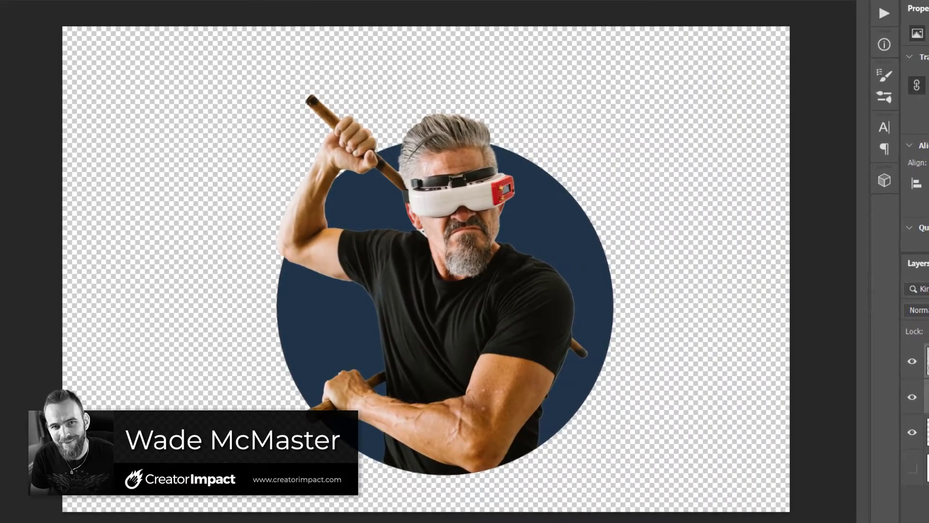
right_click(924, 397)
click(901, 1)
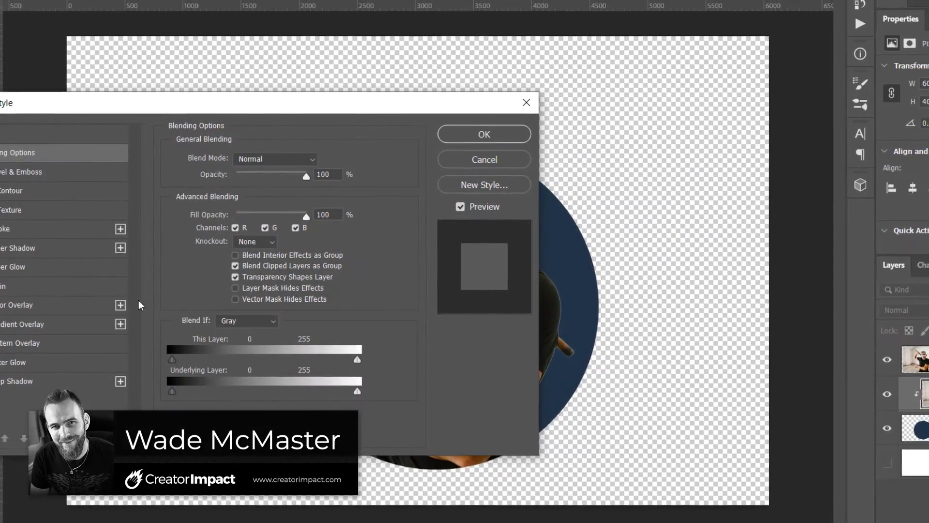
click(19, 381)
drag(258, 102, 910, 80)
drag(885, 200, 908, 195)
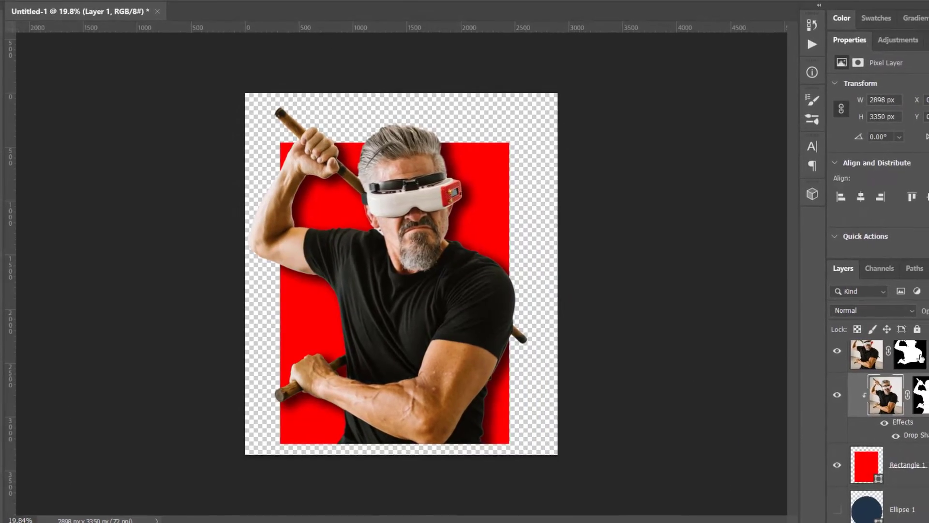
Step: Pick a fill colour and try filling the background layer, dismissing the hidden-layer error
click(914, 354)
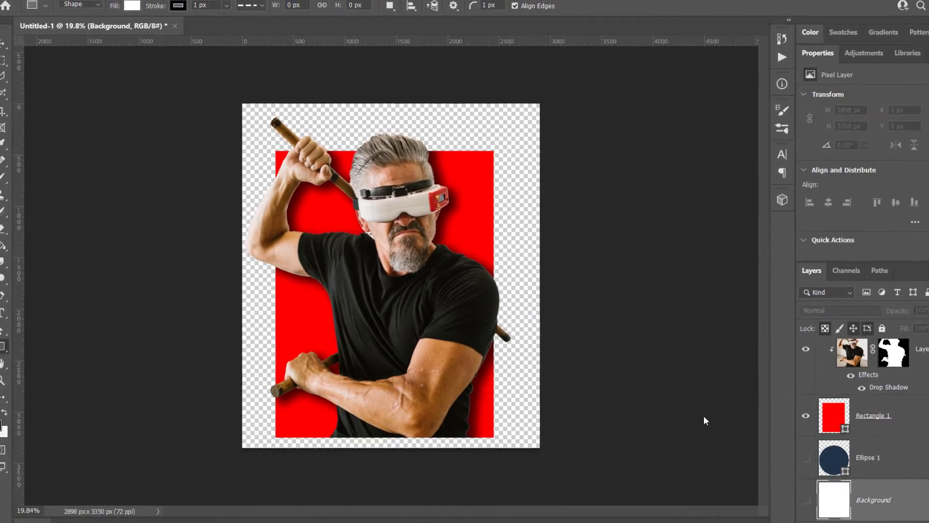
click(2, 422)
click(685, 95)
click(485, 209)
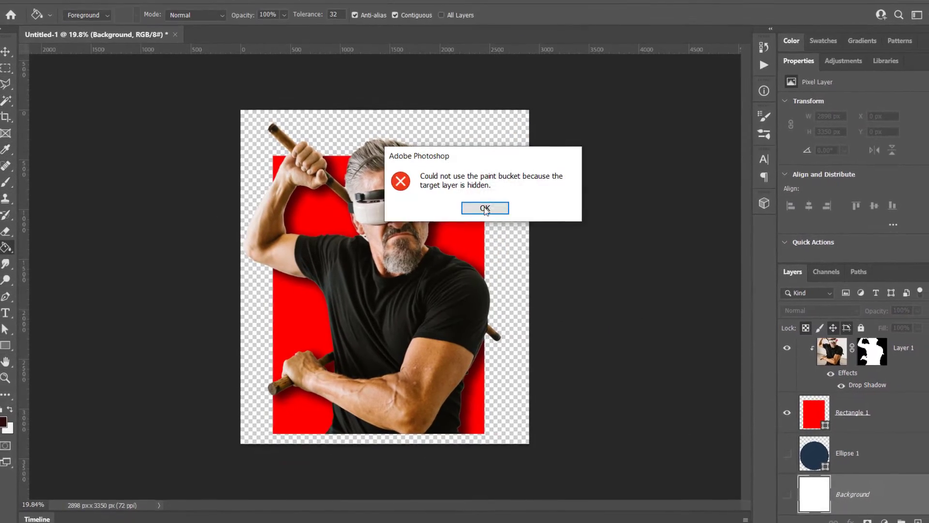
click(485, 208)
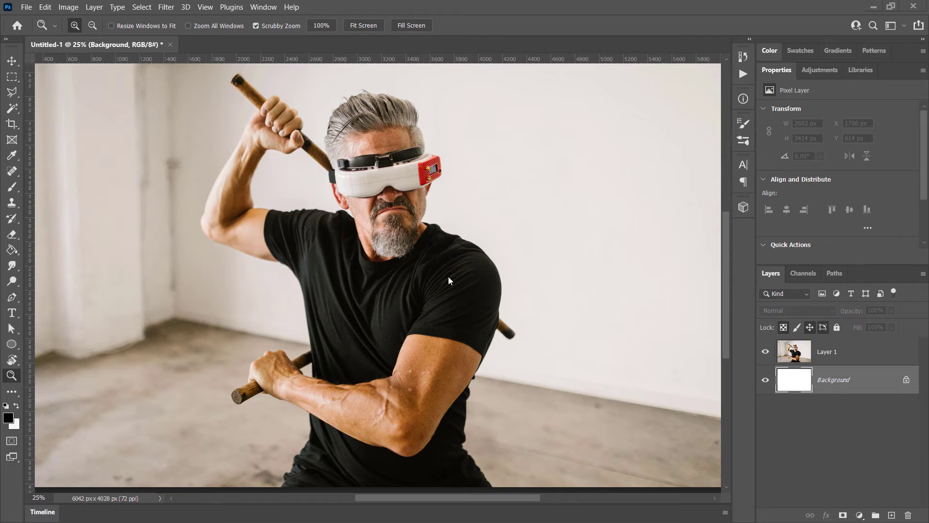
mouse_move(403, 190)
mouse_down()
mouse_move(450, 199)
mouse_move(400, 202)
mouse_up()
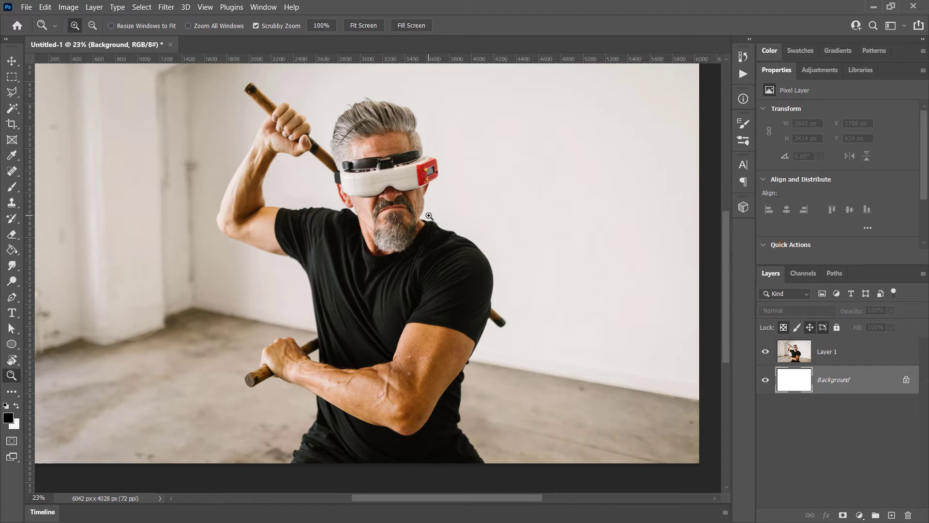
click(796, 357)
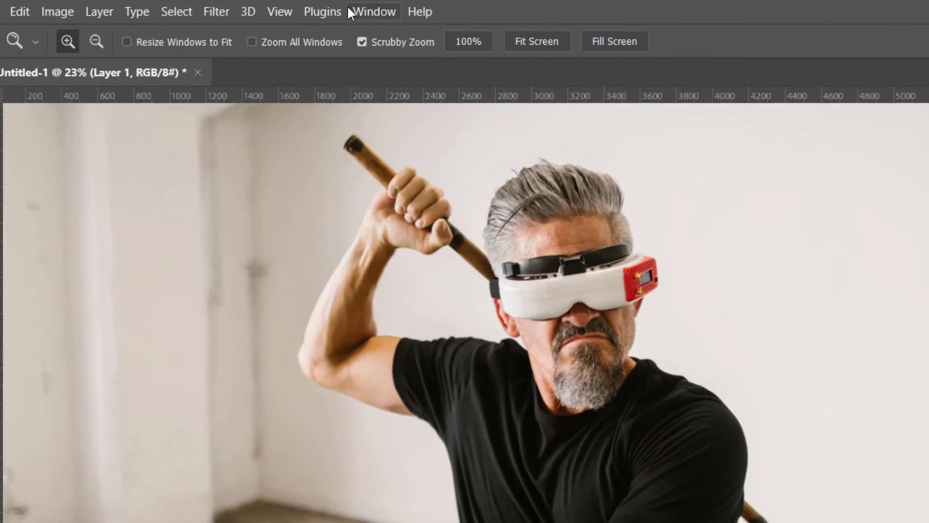
click(264, 7)
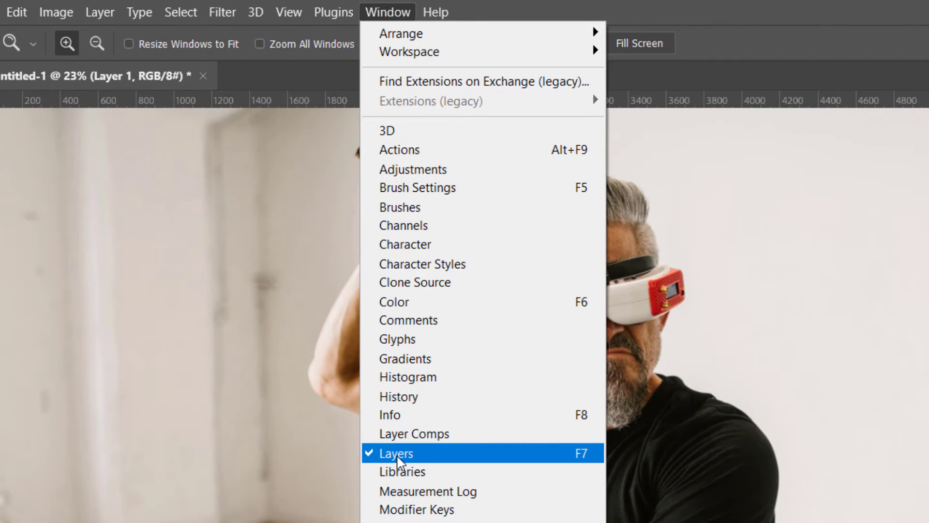
click(412, 457)
click(768, 6)
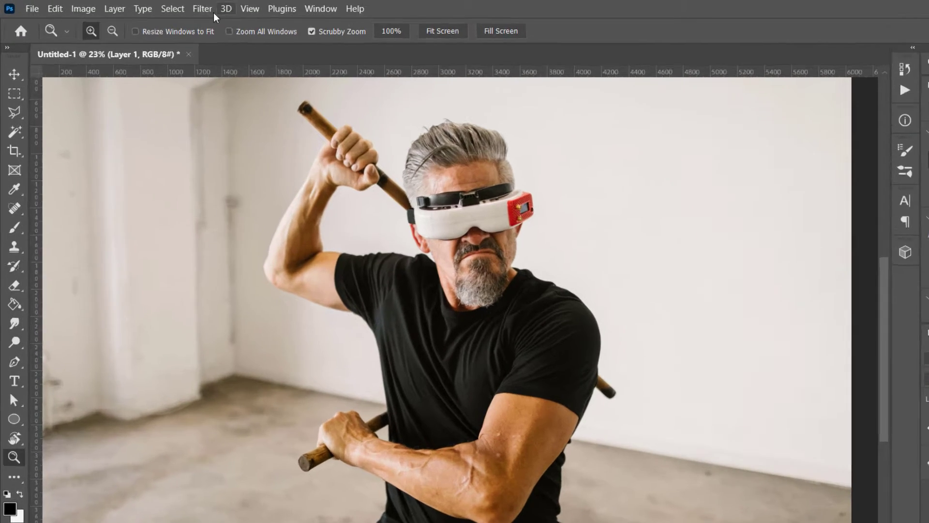
Step: Select the man with Select > Subject, mask Layer 1 to him, and hide the white Background
click(145, 4)
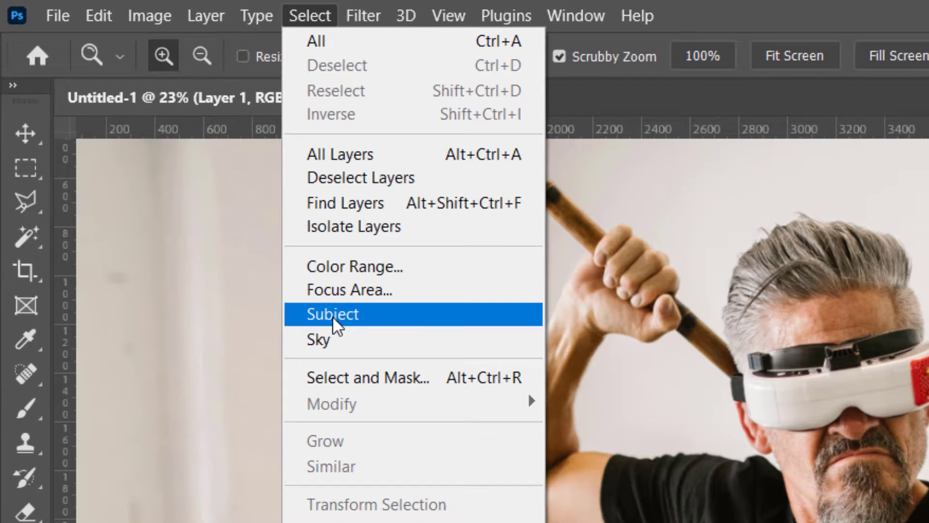
click(332, 317)
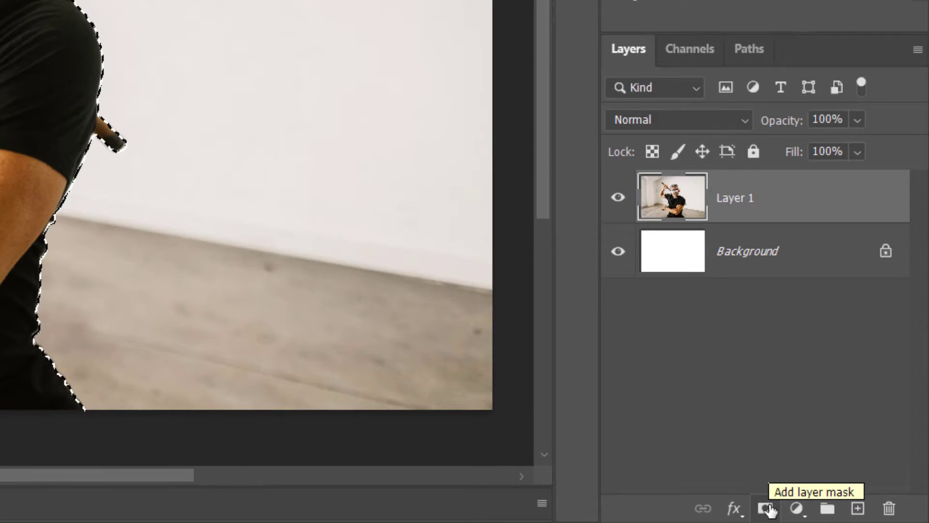
click(769, 510)
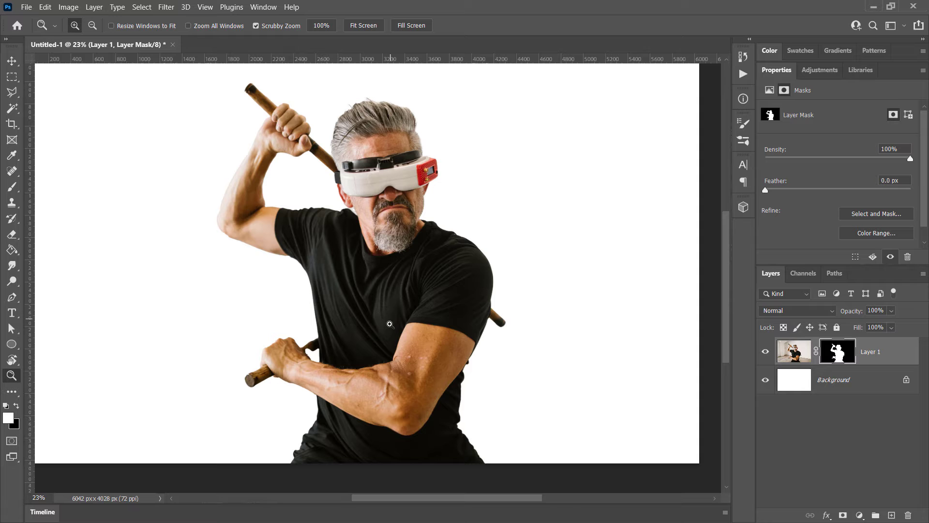
drag(323, 374, 433, 432)
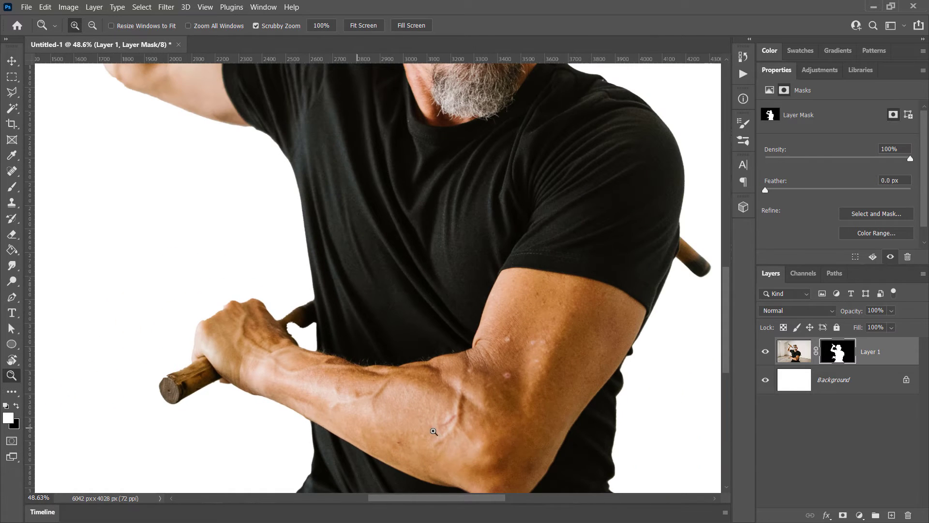
click(765, 380)
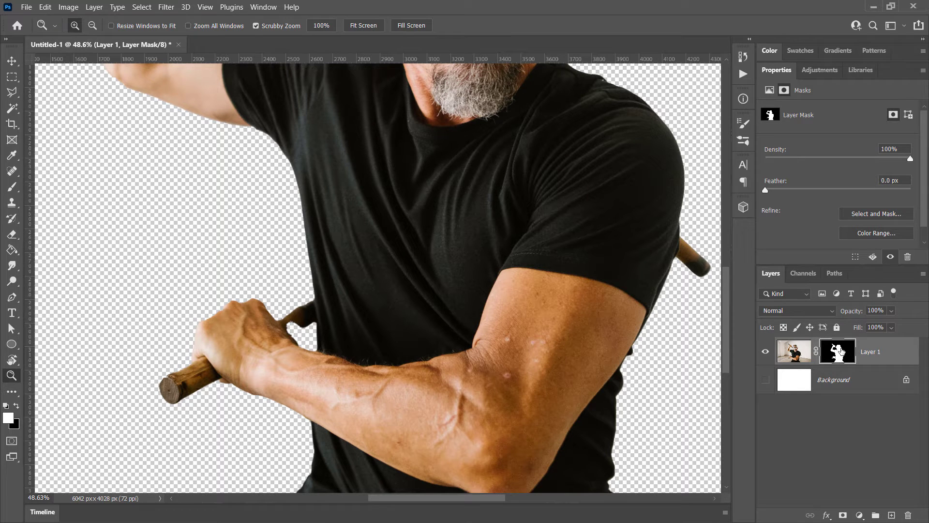
Step: In Select and Mask, pull Shift Edge to a negative value while zoomed in on the shoulder edge
click(866, 217)
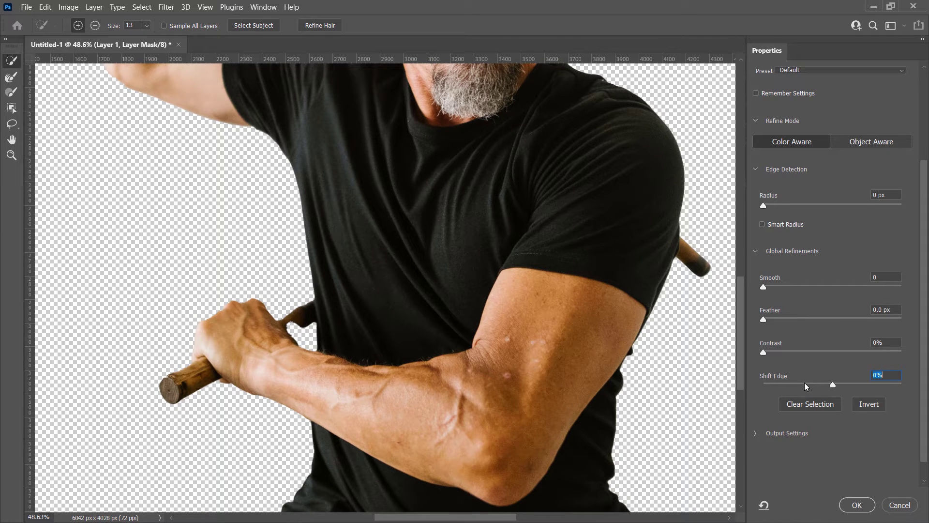
drag(833, 386, 808, 389)
key(z)
drag(613, 80, 634, 154)
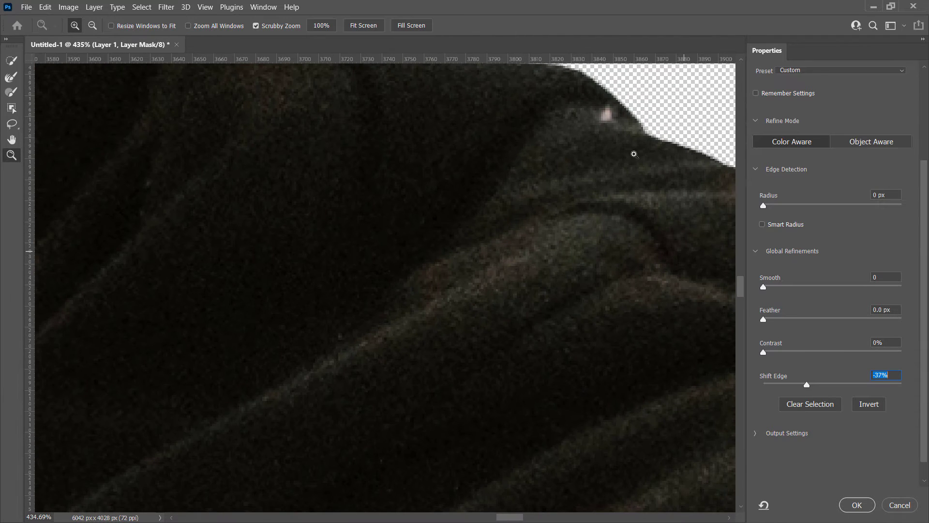
click(870, 385)
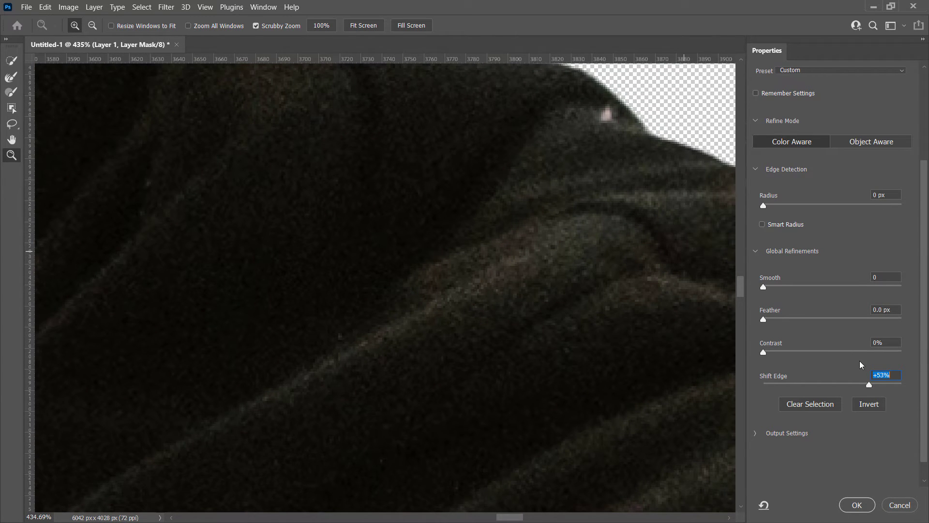
click(839, 386)
click(825, 385)
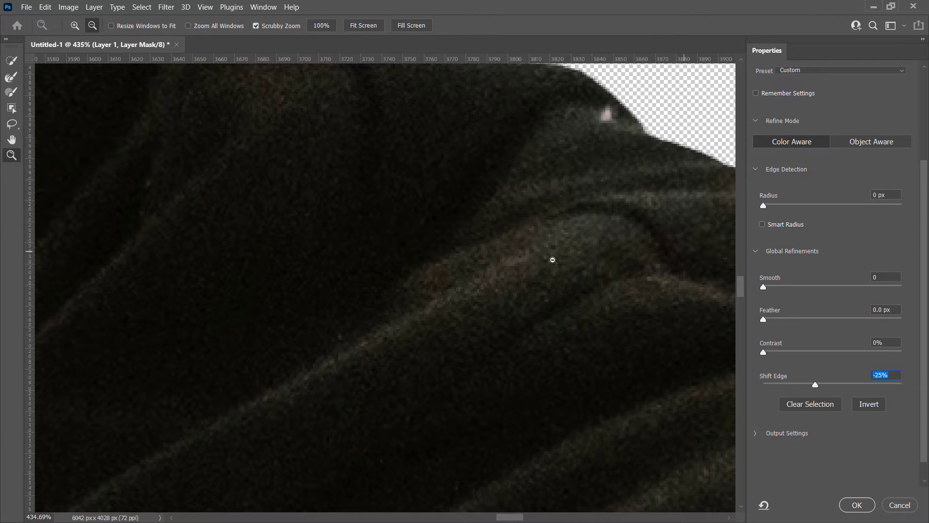
Step: Zoom back out to check the head and upper body, then apply the refined mask
alt+click(553, 262)
alt+click(553, 261)
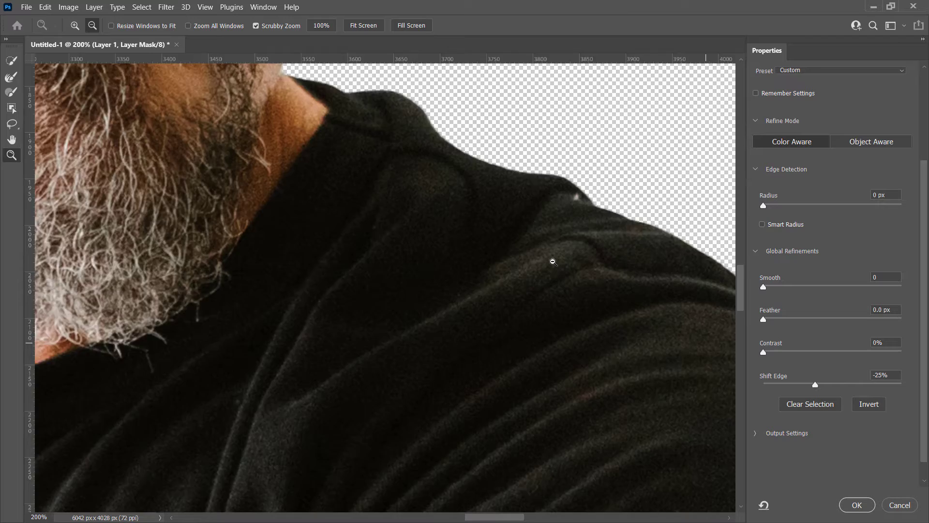
alt+click(552, 260)
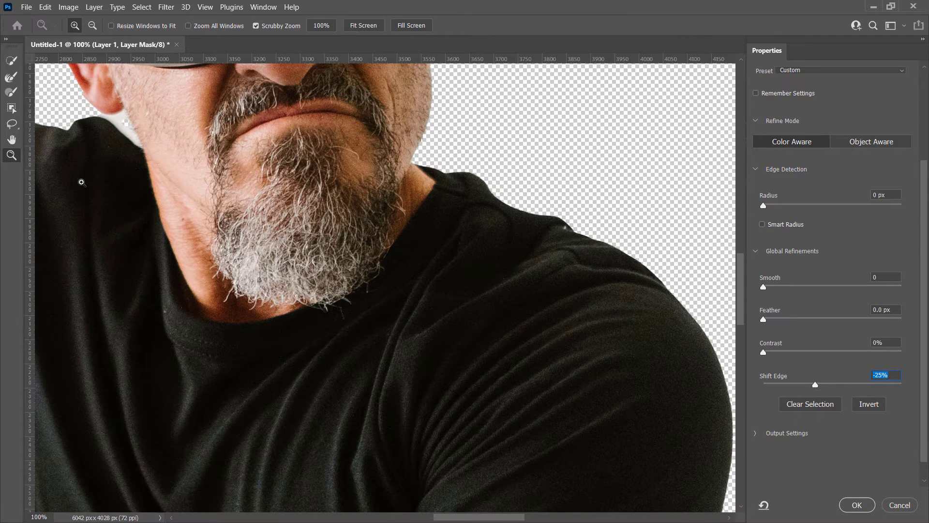
alt+click(537, 232)
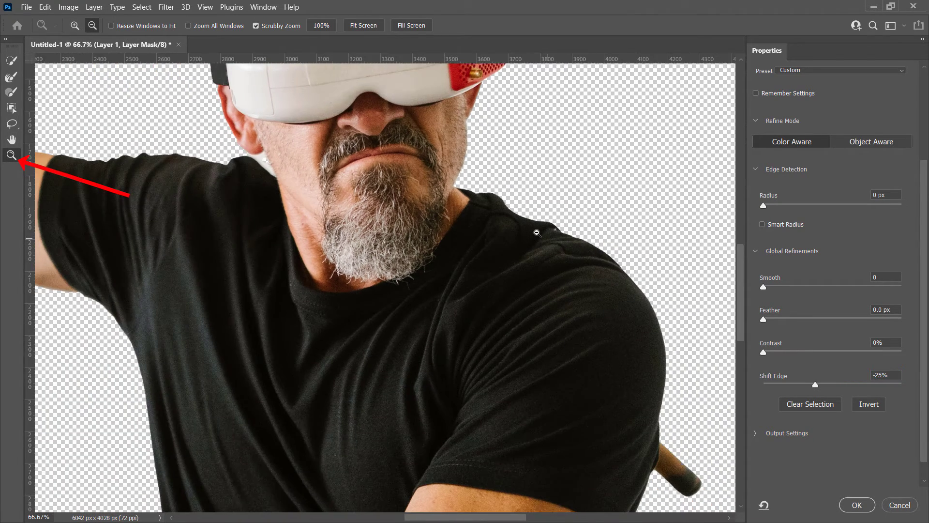
alt+click(537, 232)
alt+click(537, 233)
drag(417, 112, 430, 183)
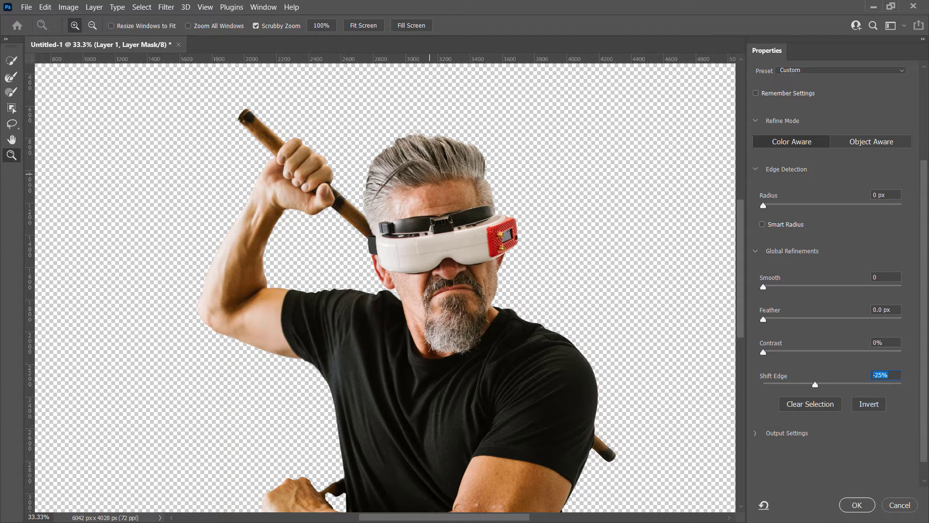
click(855, 506)
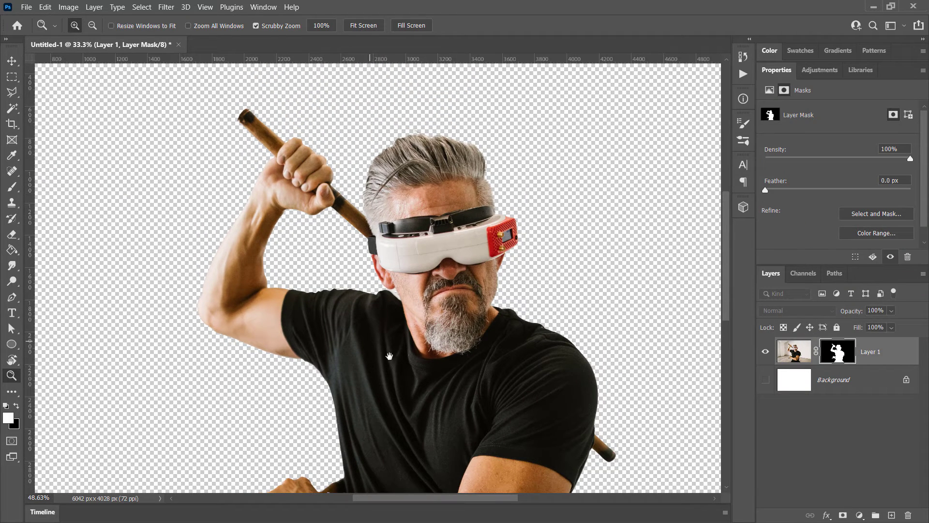
Step: Zoom in on the lower hand and set up a 23 px, 91% hardness brush on the mask
drag(424, 283, 486, 162)
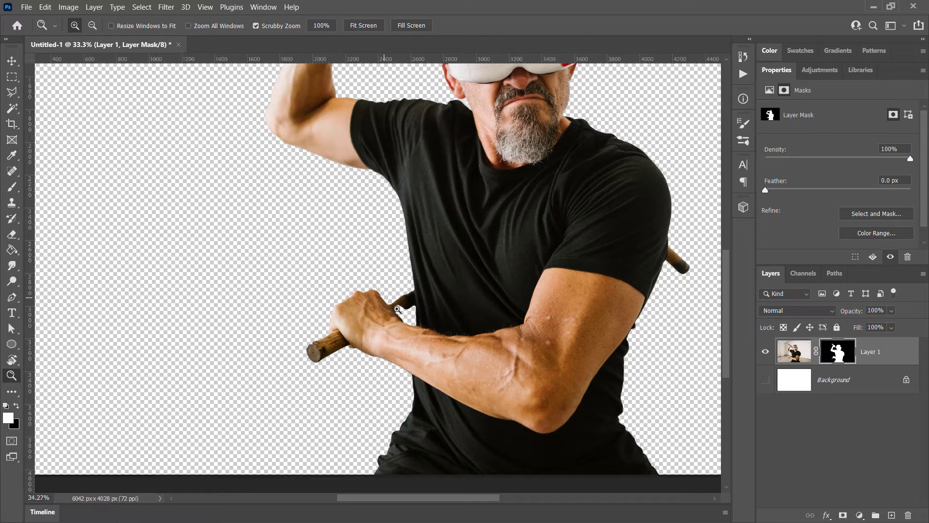
drag(399, 308, 408, 324)
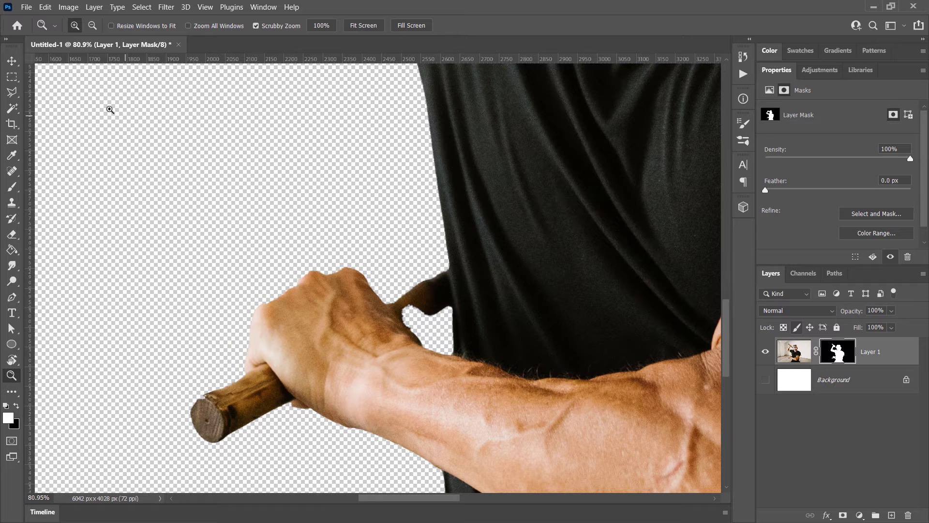
click(11, 156)
click(12, 187)
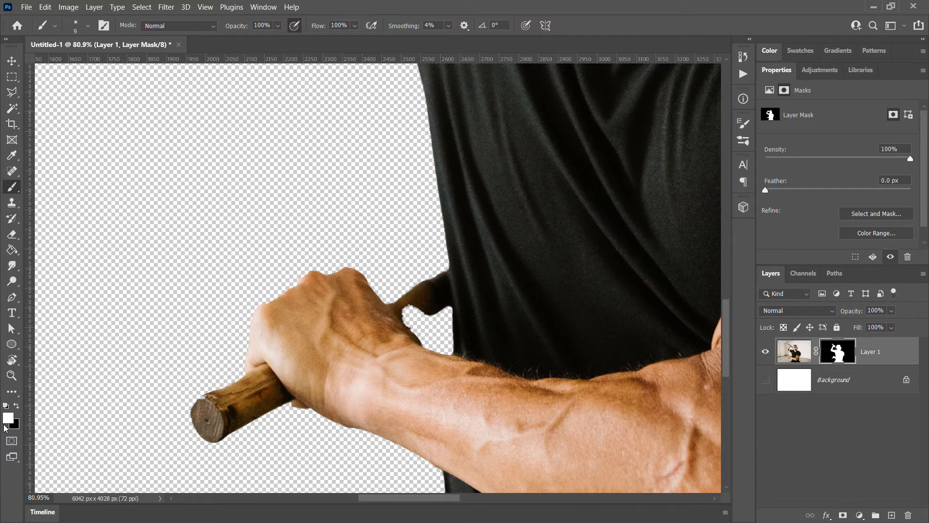
click(88, 27)
drag(69, 93, 138, 97)
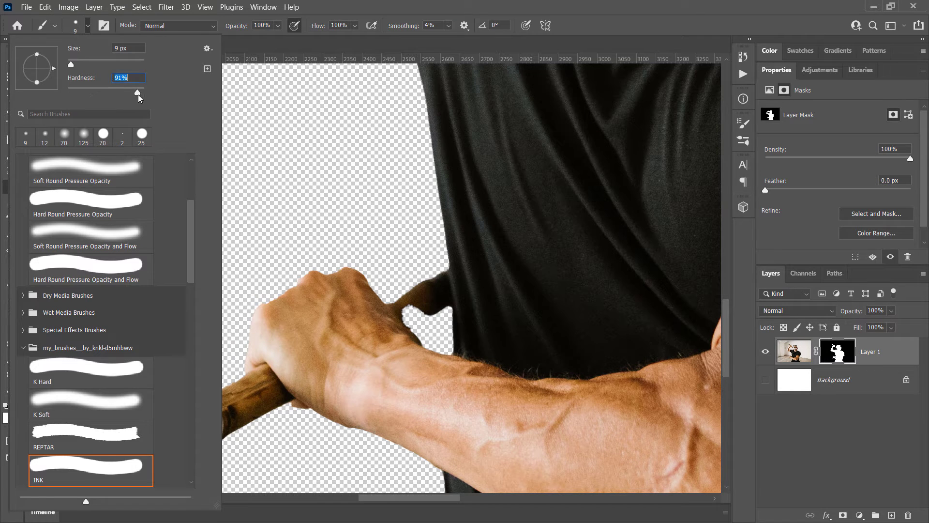
click(76, 26)
click(88, 27)
drag(70, 65, 76, 64)
click(428, 313)
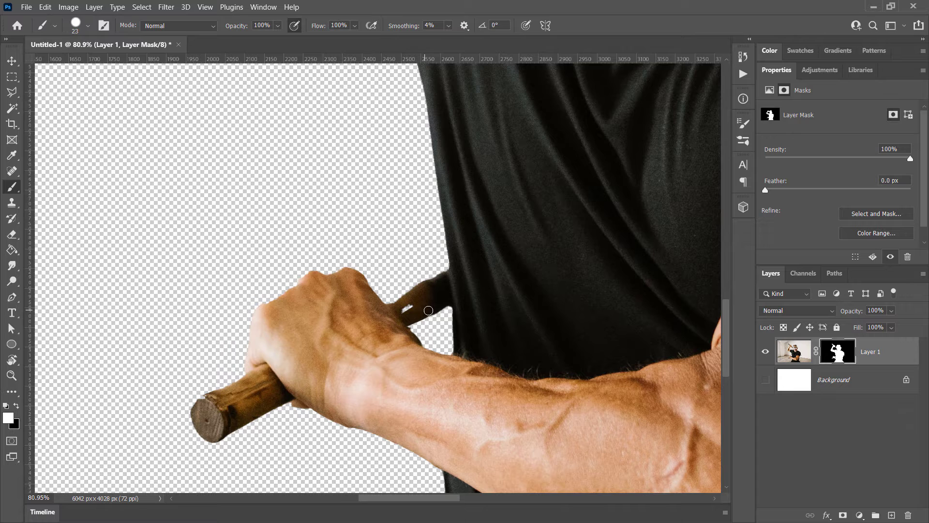
Step: Paint the missing stick section beside the hand back into the mask, then zoom out
mouse_move(410, 320)
mouse_down()
mouse_move(392, 319)
mouse_move(422, 297)
mouse_up()
scroll(253, 360, down, 2)
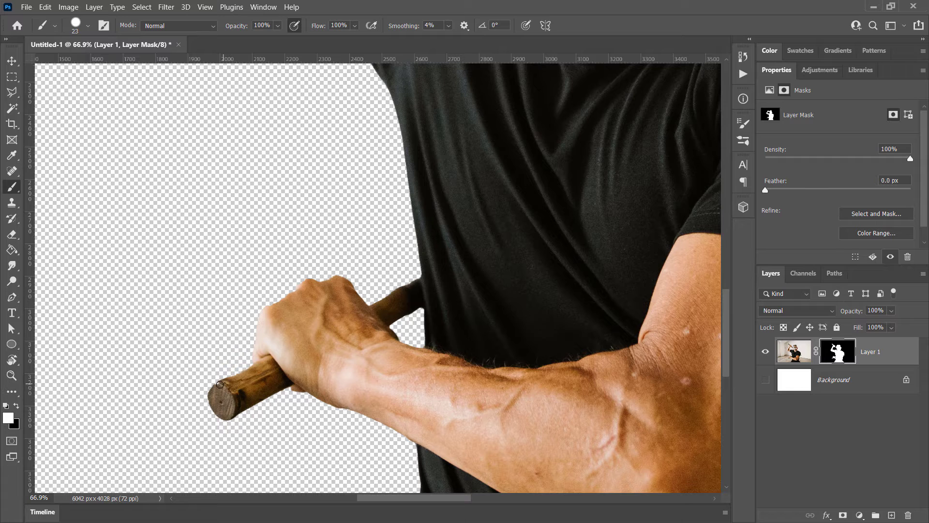
scroll(280, 339, down, 4)
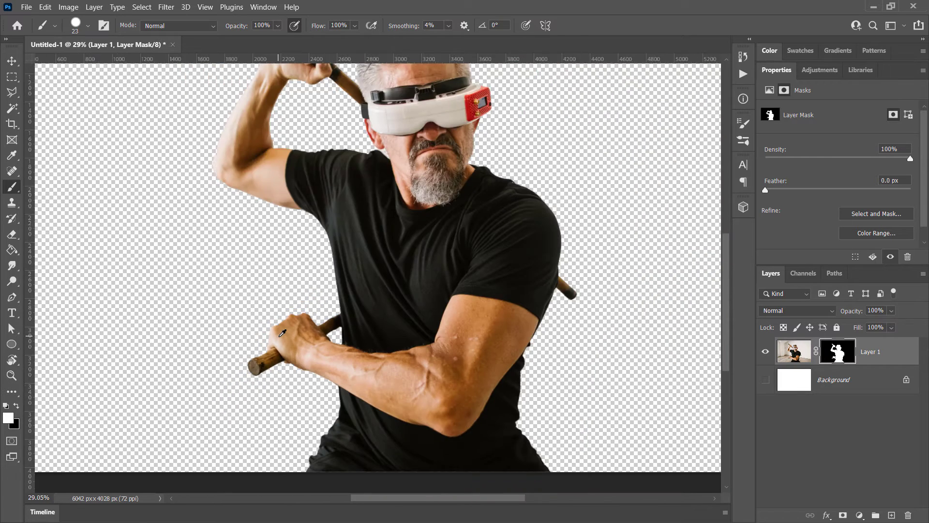
scroll(282, 333, down, 1)
scroll(362, 331, down, 1)
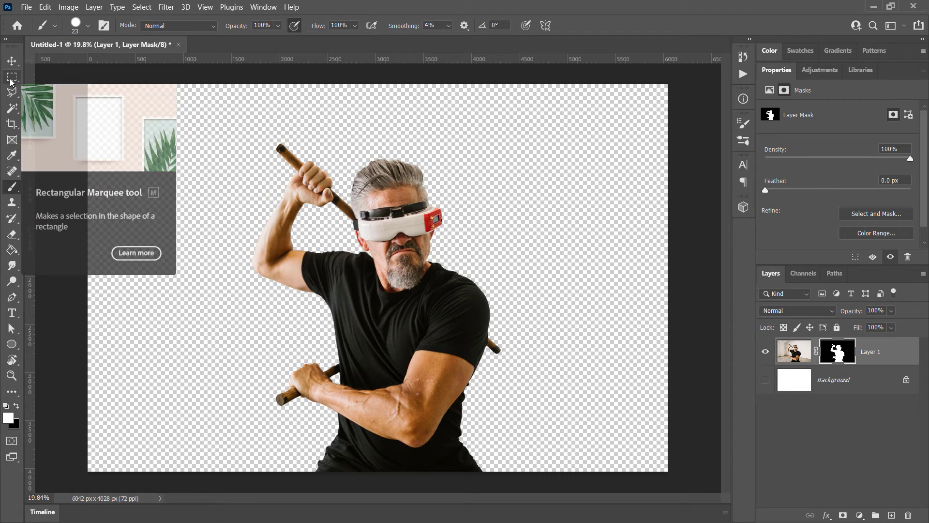
Step: Draw a large circle over the man with the Ellipse tool
click(12, 347)
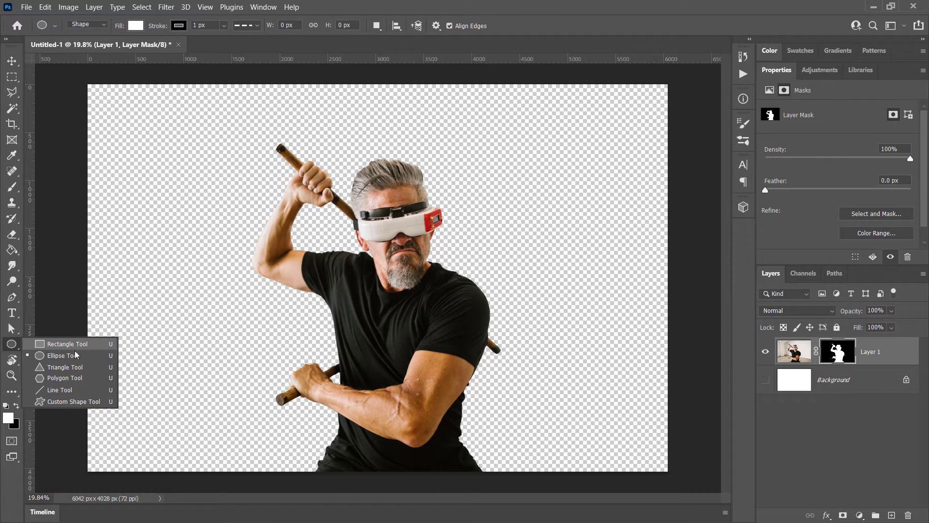
click(33, 352)
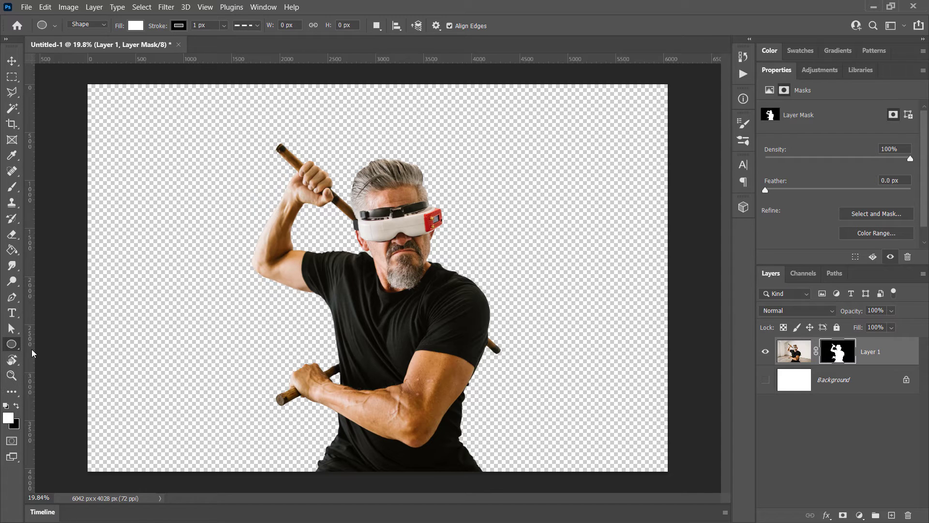
right_click(12, 346)
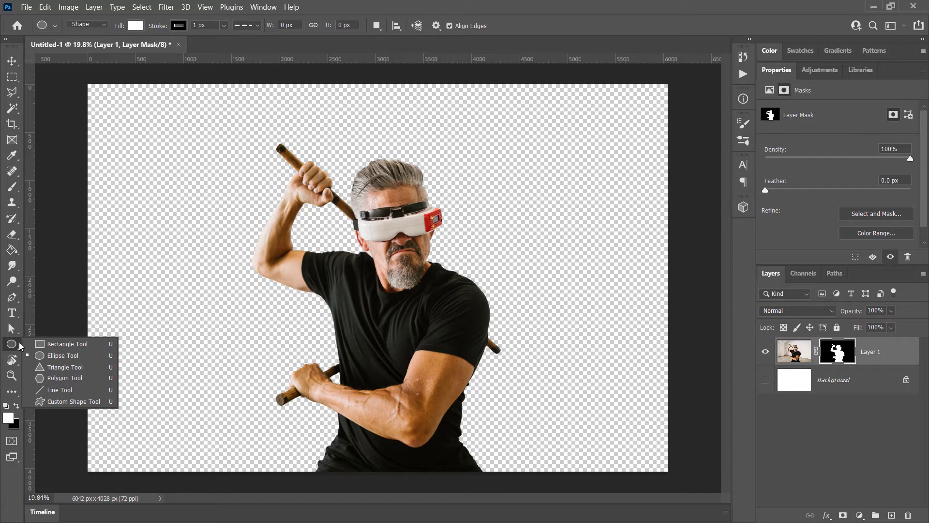
click(57, 356)
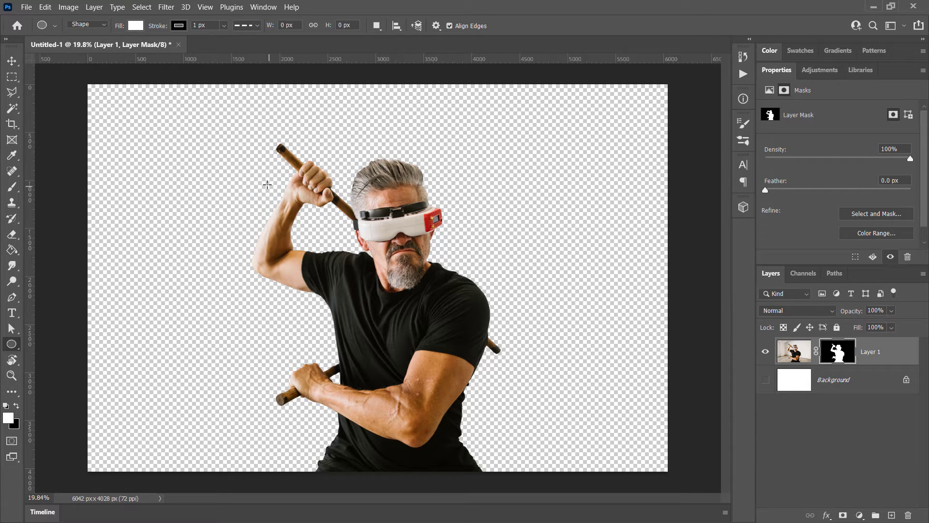
drag(271, 175, 540, 479)
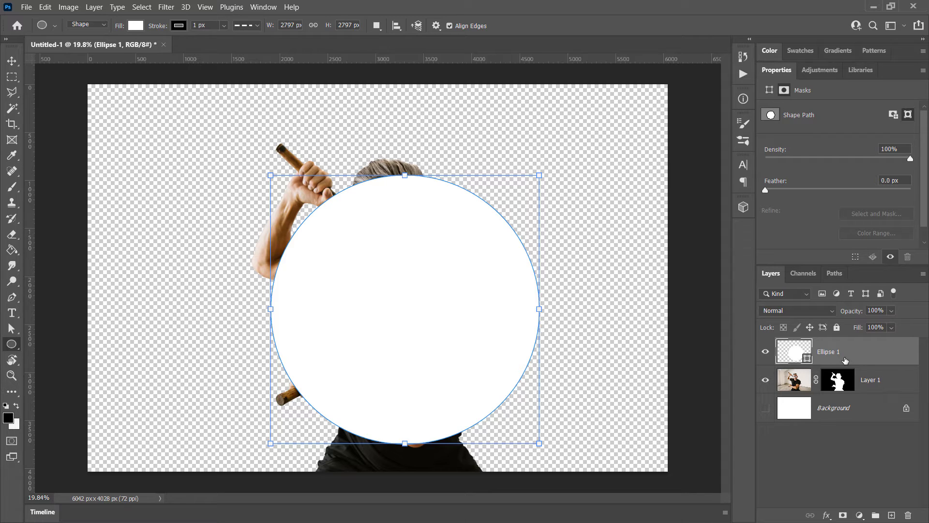
Step: Set the circle's fill to dark navy (#1e2e3b) through the Color Picker
click(136, 26)
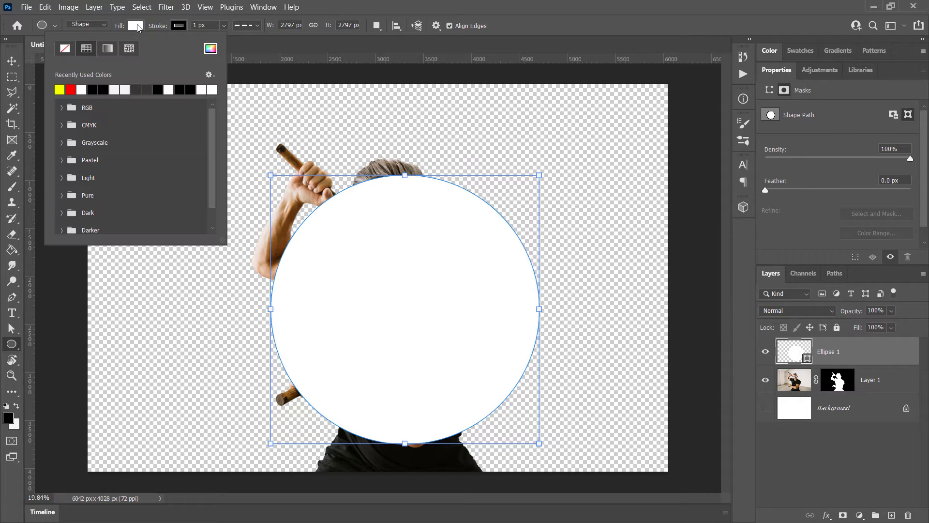
click(71, 89)
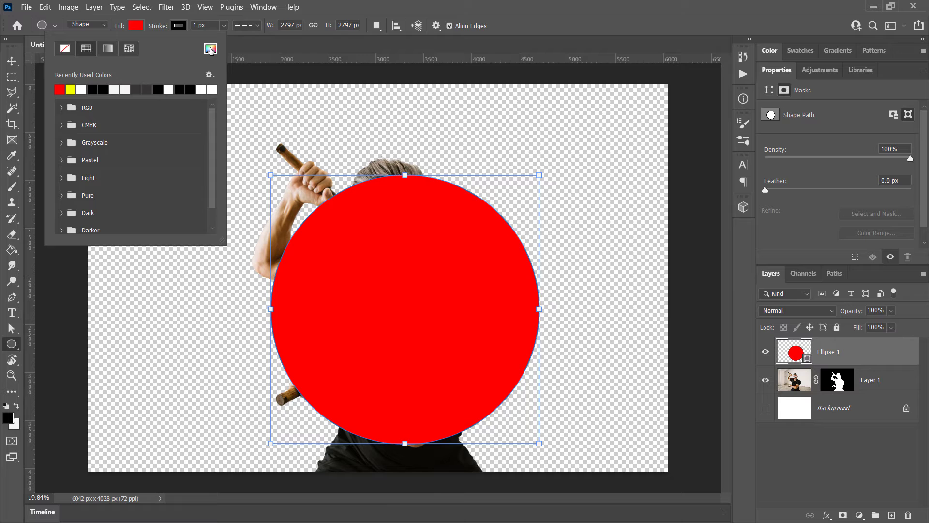
click(211, 48)
drag(514, 196, 548, 173)
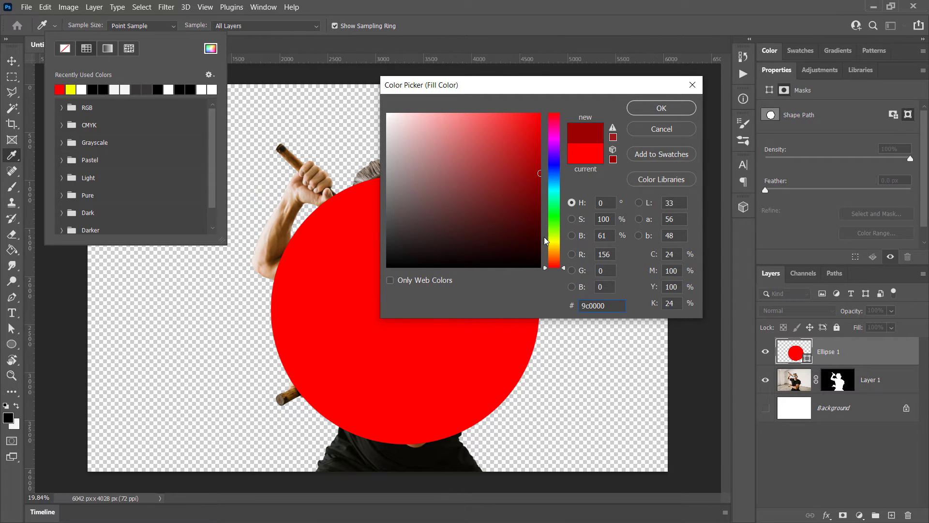
drag(556, 167, 556, 179)
mouse_move(494, 208)
mouse_down()
mouse_move(463, 232)
mouse_move(497, 220)
mouse_up()
click(668, 113)
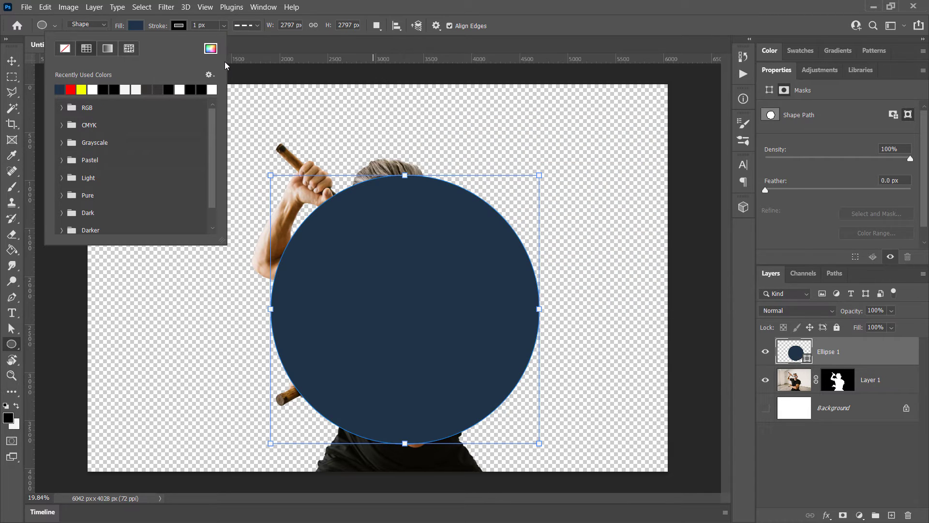
click(745, 4)
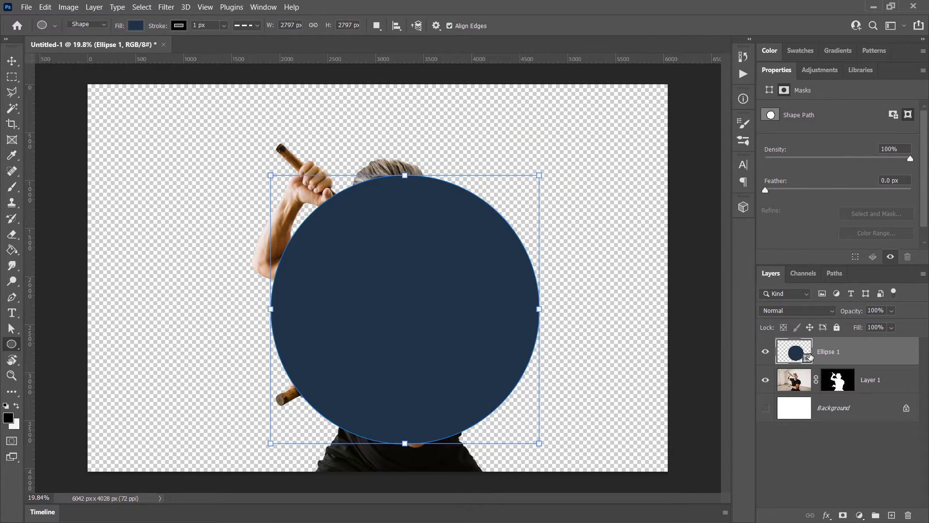
Step: Move Ellipse 1 below Layer 1 and nudge the circle to X 1778, Y 925 px
drag(853, 356, 853, 392)
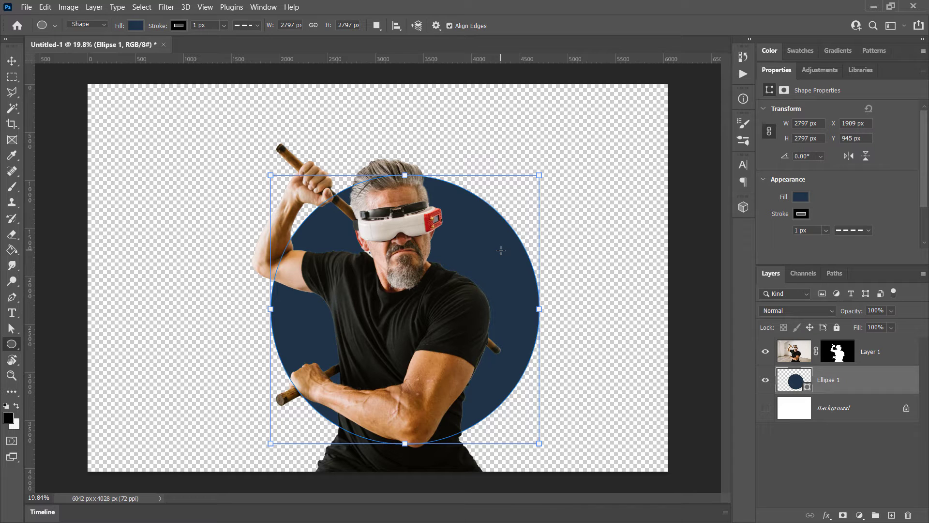
drag(501, 251, 489, 249)
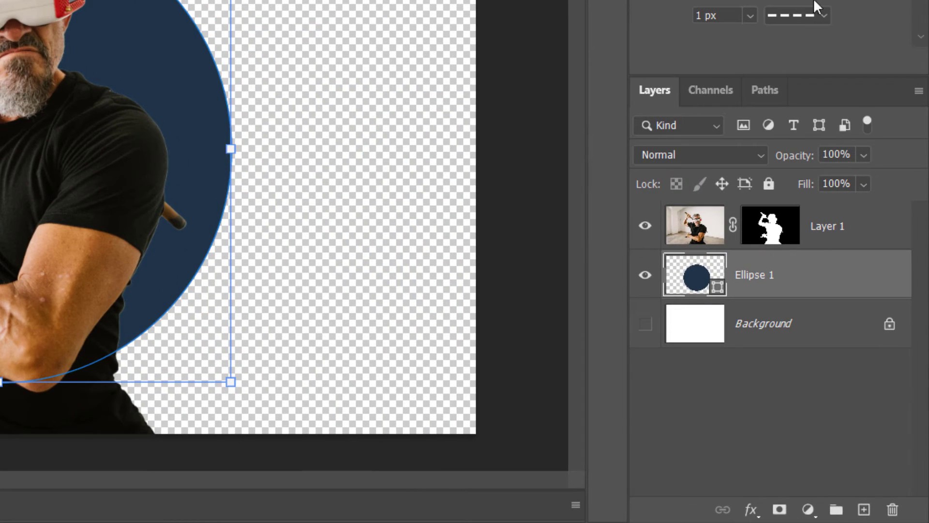
Step: Duplicate Layer 1, hide the copy, and clip Layer 1 into the Ellipse 1 circle
click(849, 230)
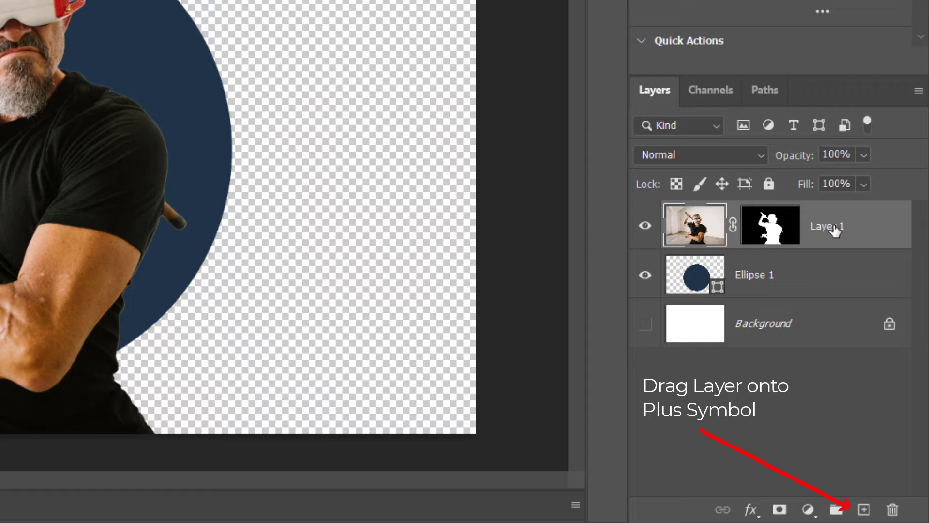
drag(835, 232, 864, 508)
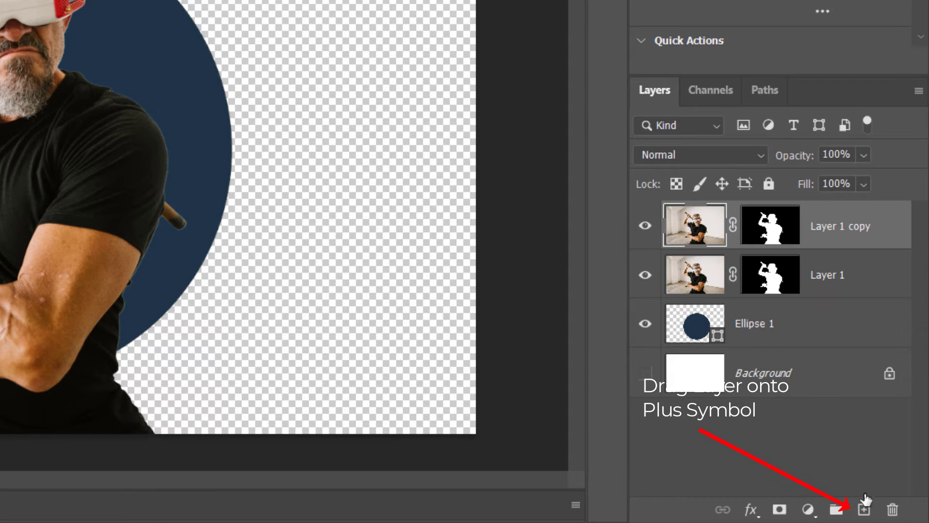
click(645, 227)
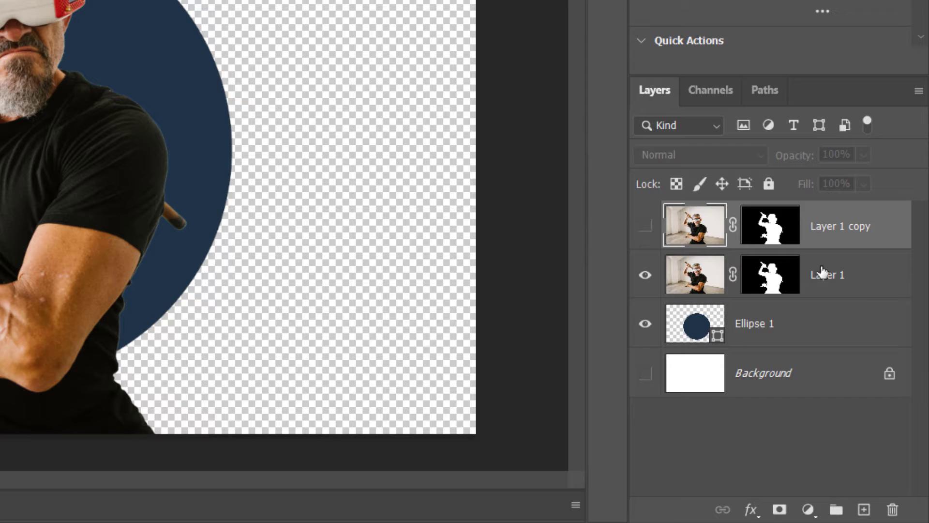
click(852, 274)
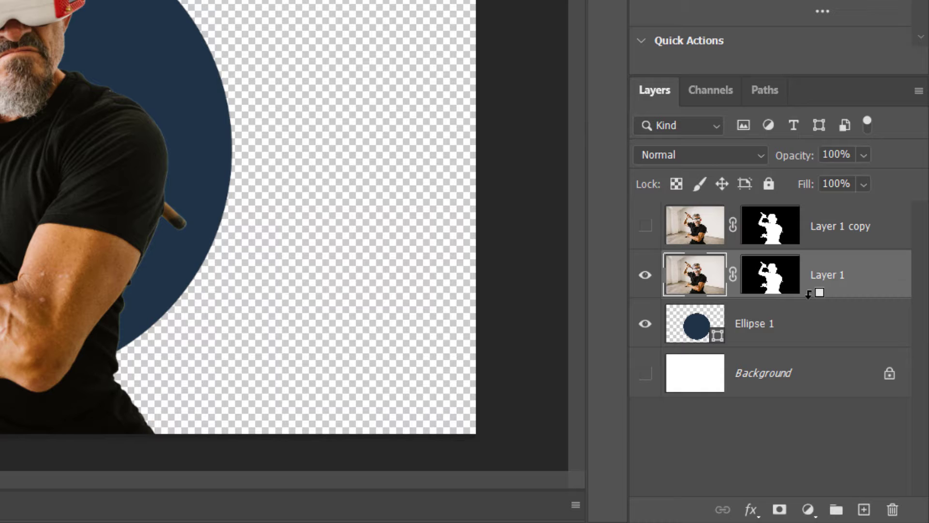
alt+click(809, 294)
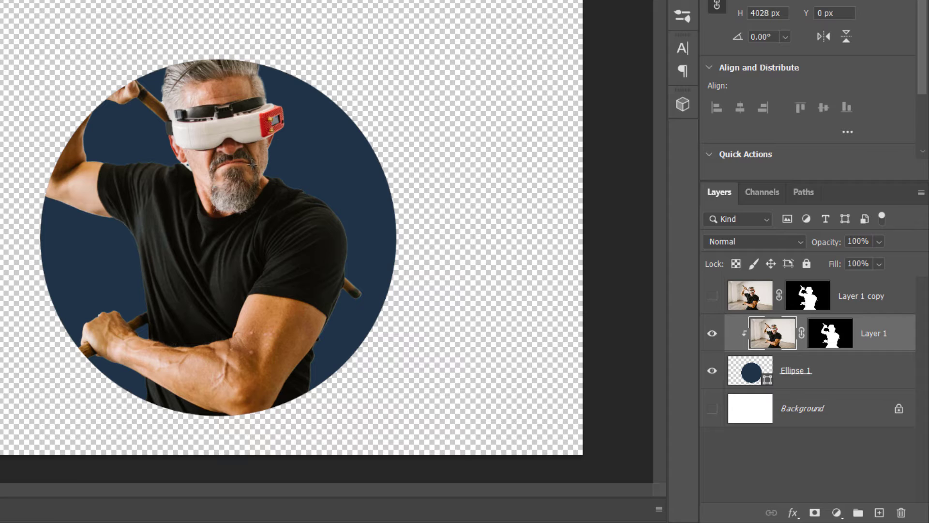
Step: Show Layer 1 copy and, on its mask, polygon-lasso the body from the forearm to below the canvas
click(713, 296)
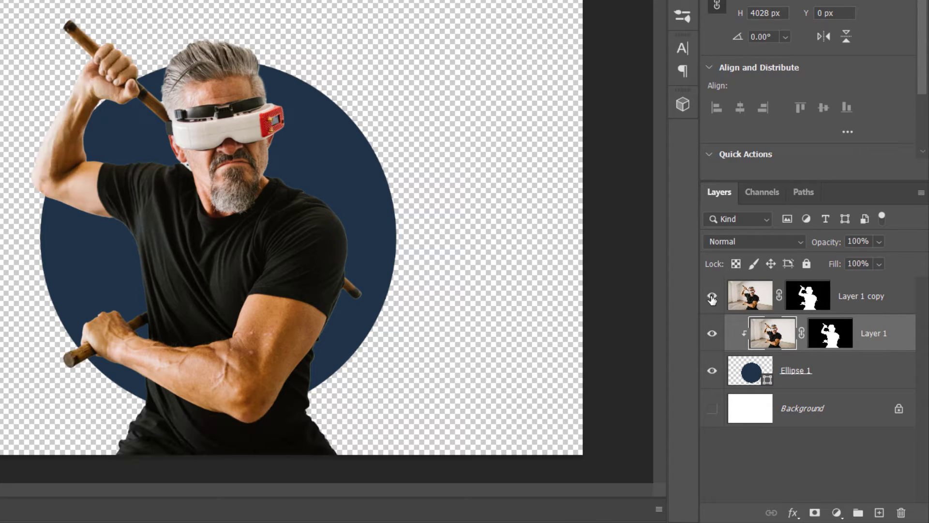
click(809, 299)
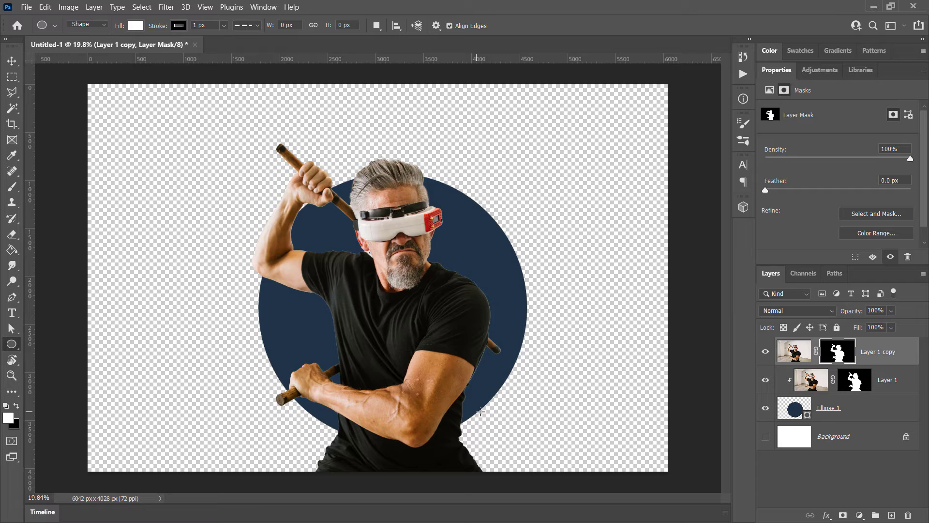
click(9, 77)
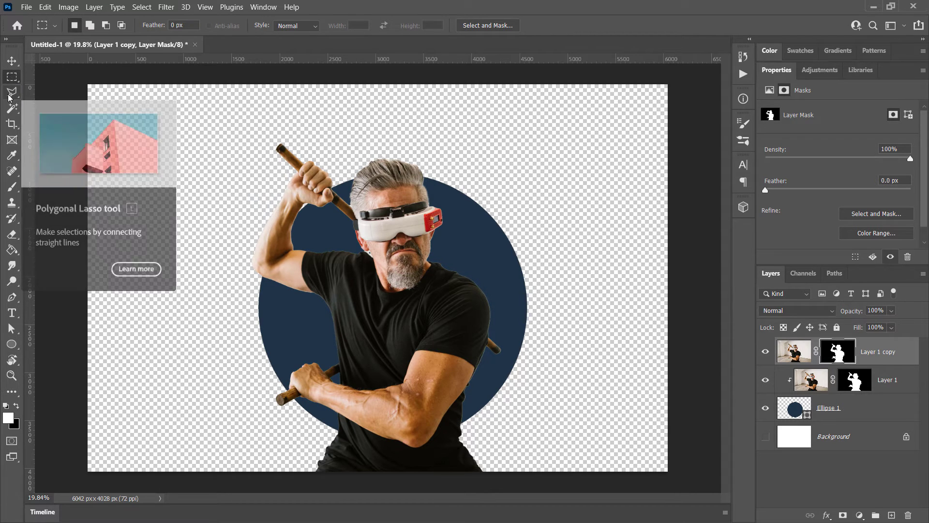
click(9, 97)
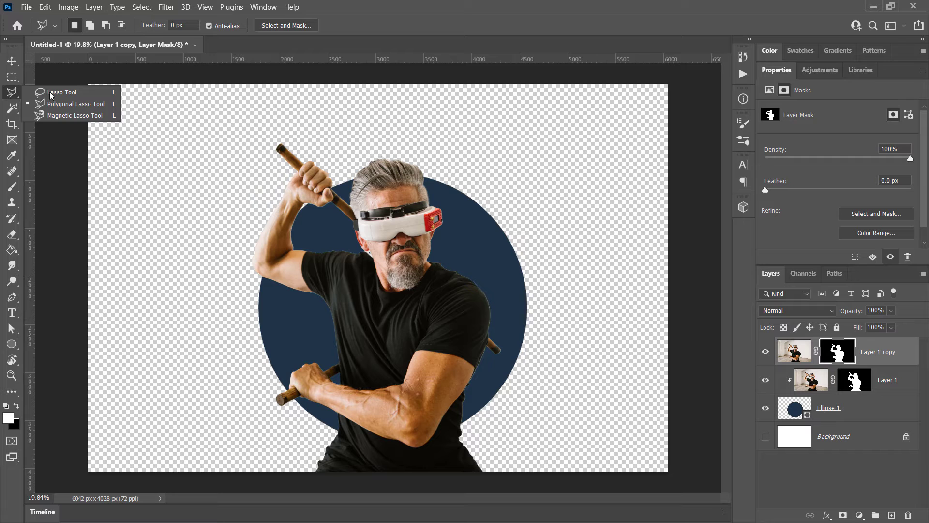
click(49, 104)
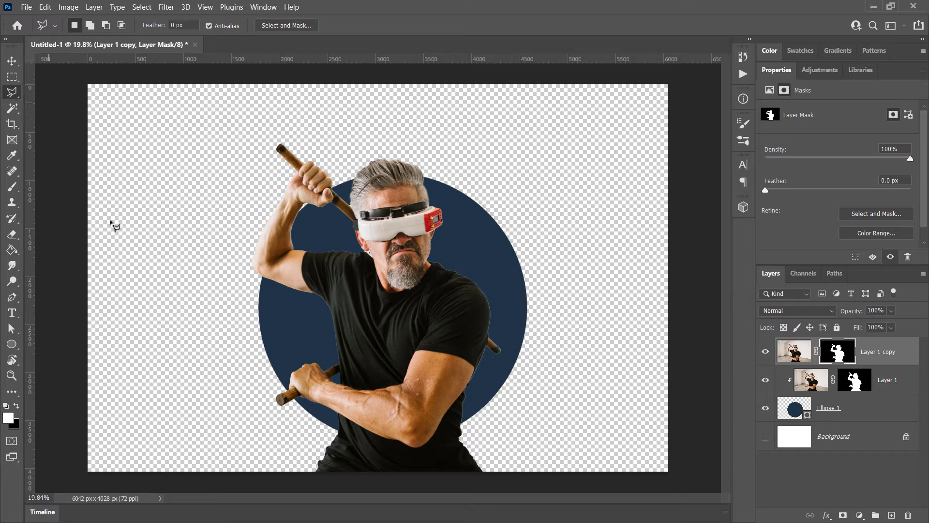
click(280, 476)
click(306, 427)
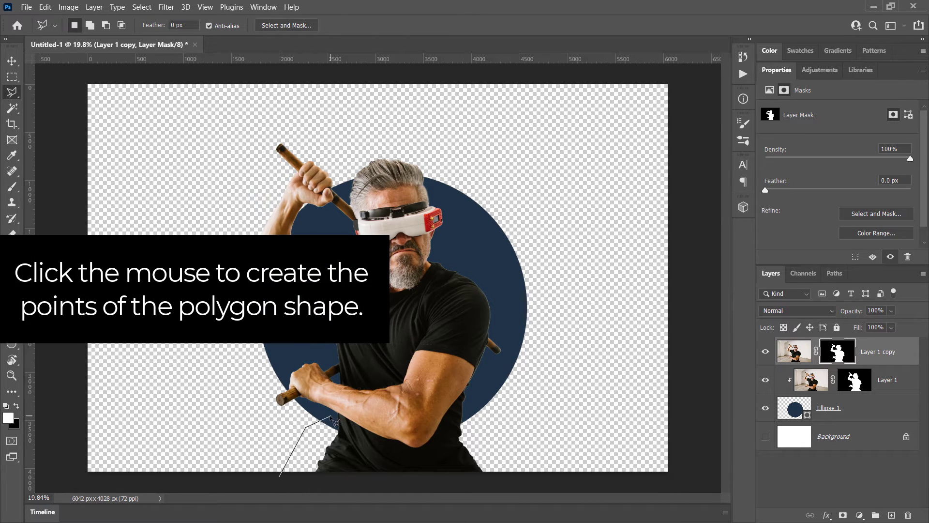
click(319, 415)
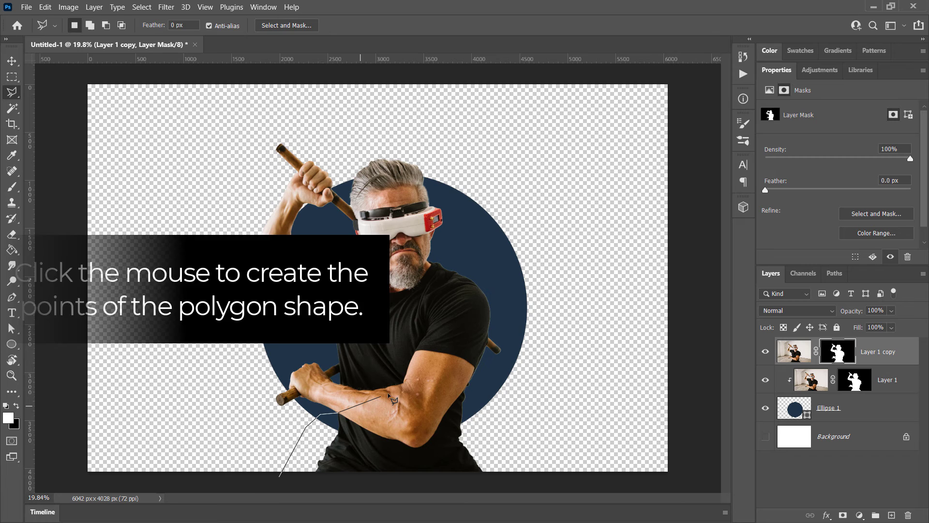
click(402, 388)
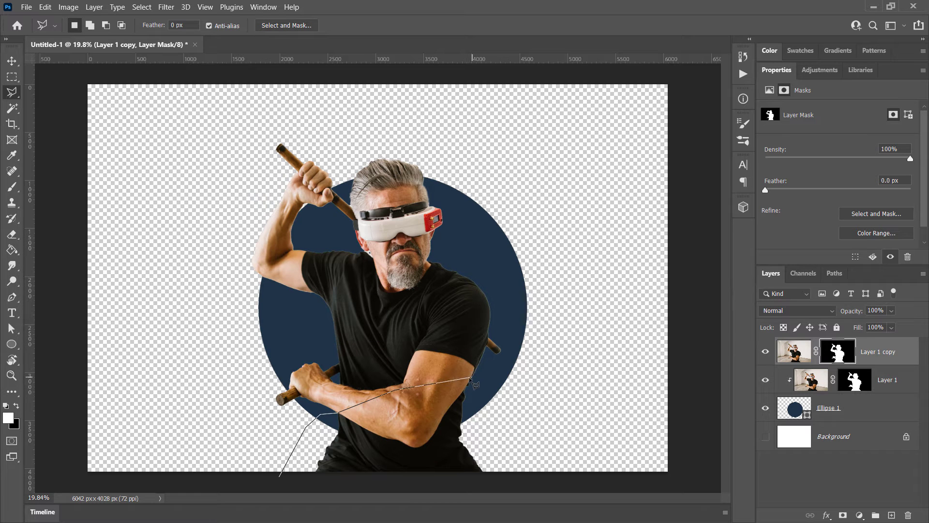
click(468, 388)
click(518, 480)
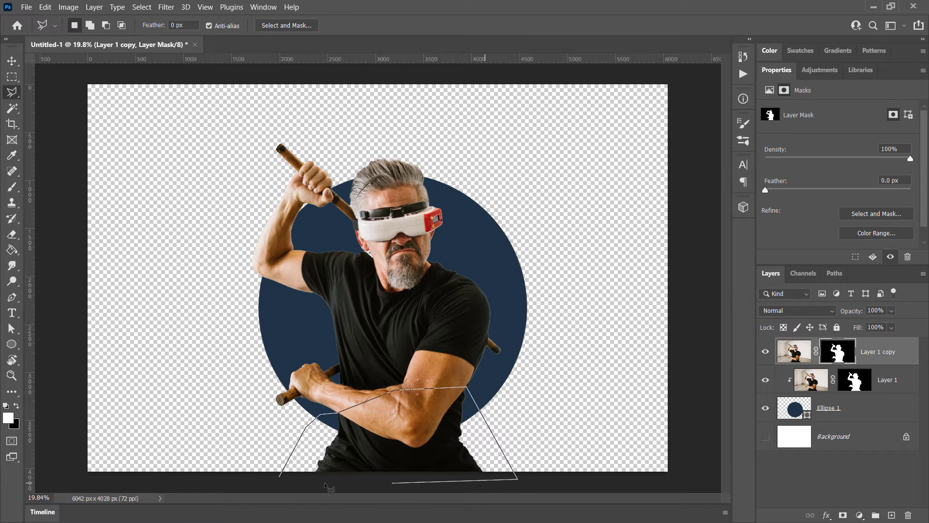
click(279, 477)
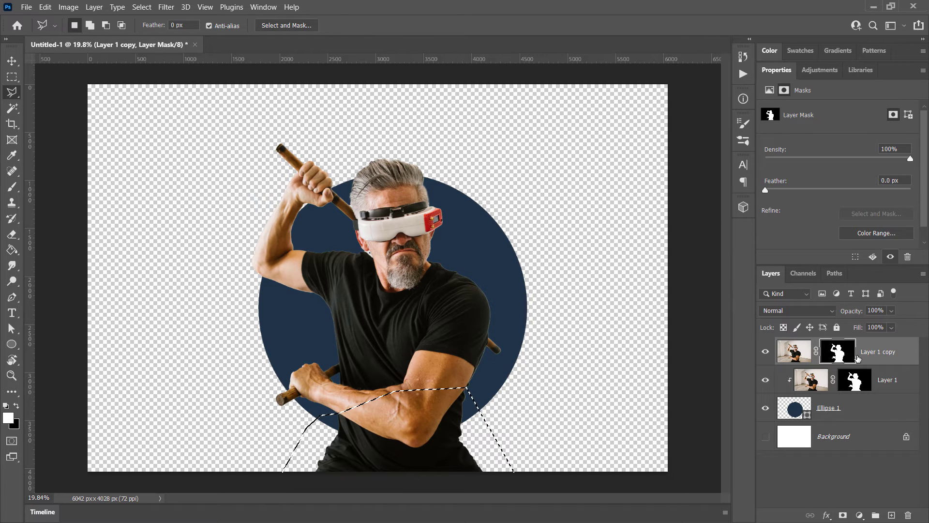
Step: Fill the selection black on Layer 1 copy's mask, deselect, and select both man layers
click(790, 350)
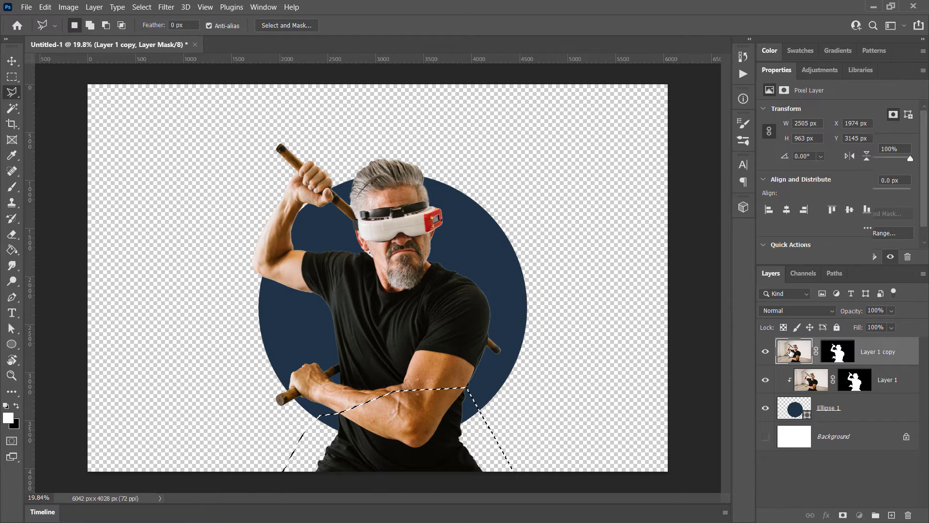
click(840, 350)
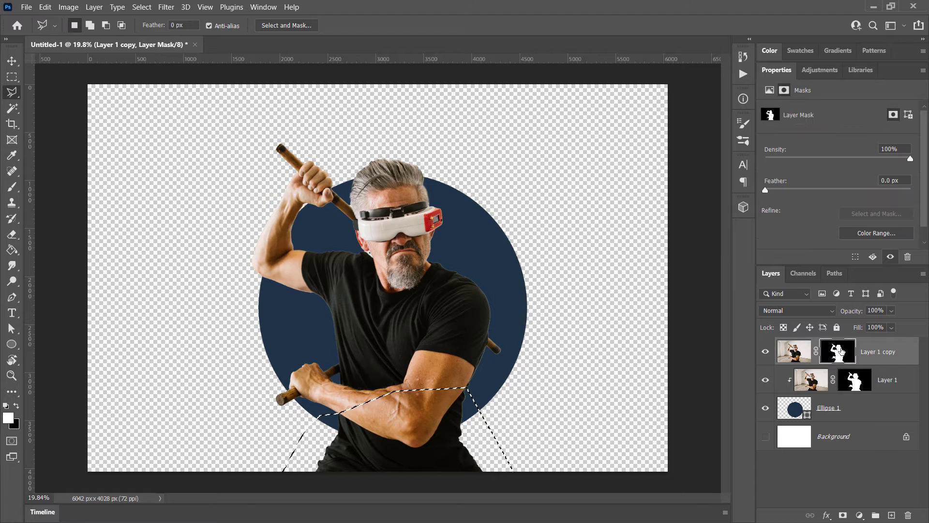
click(16, 424)
click(389, 267)
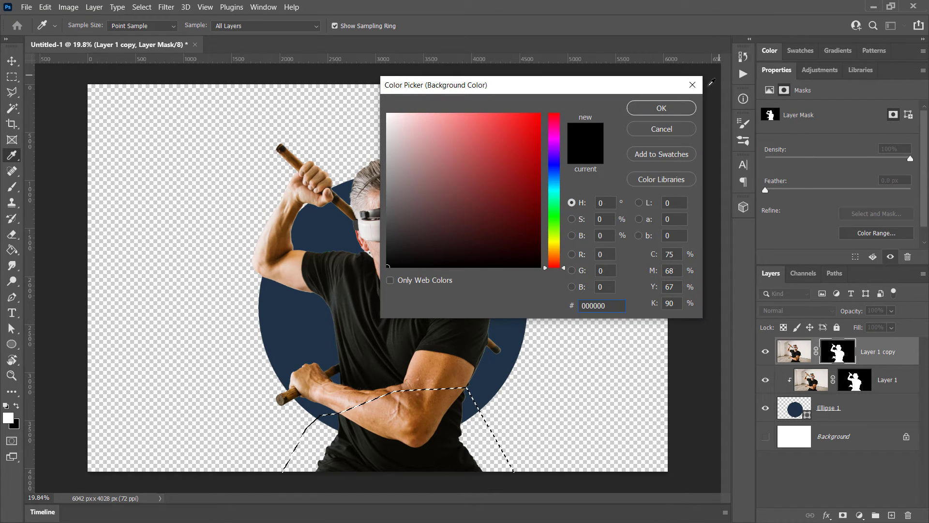
click(671, 112)
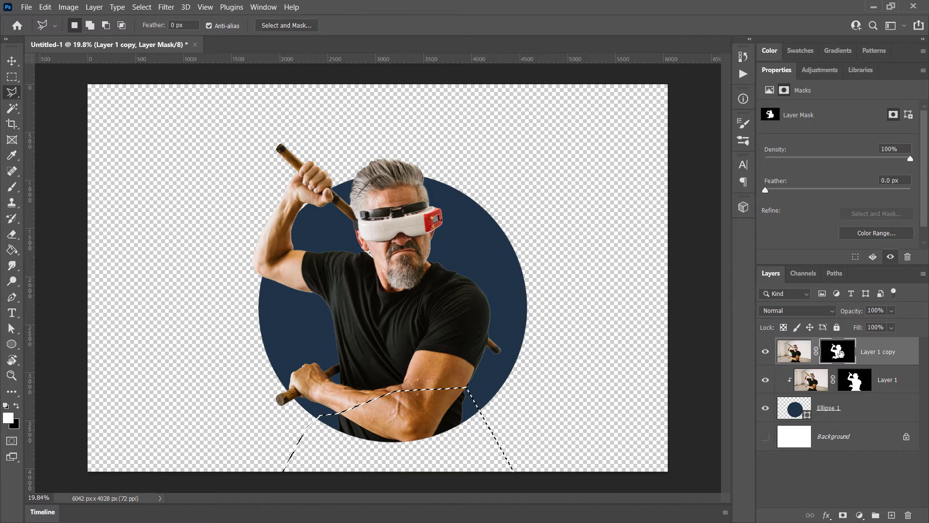
key(ctrl+d)
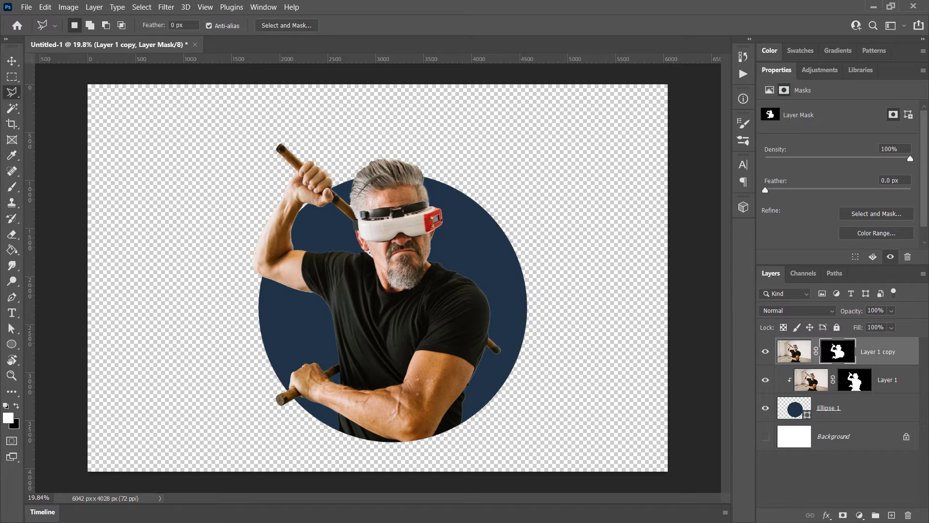
key(alt+shift+bracketleft)
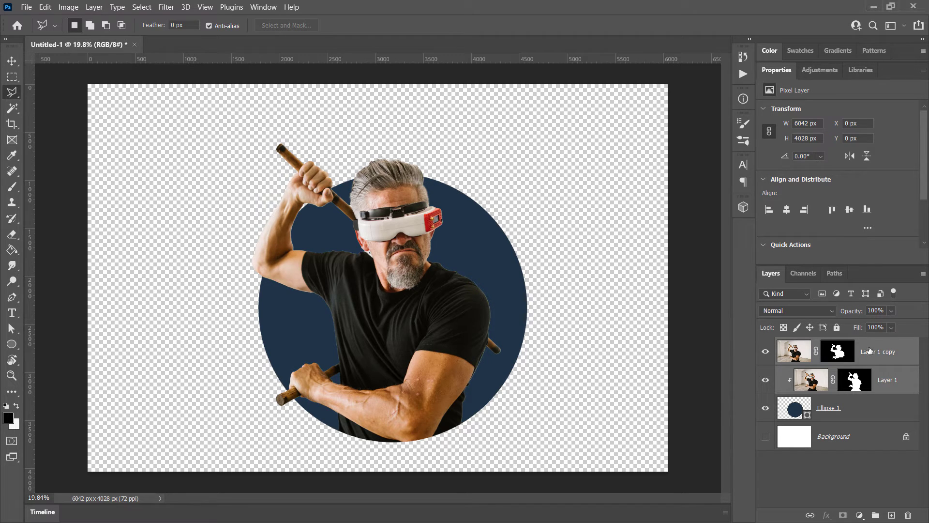
Step: Link Layer 1 and Layer 1 copy together
click(853, 351)
click(893, 349)
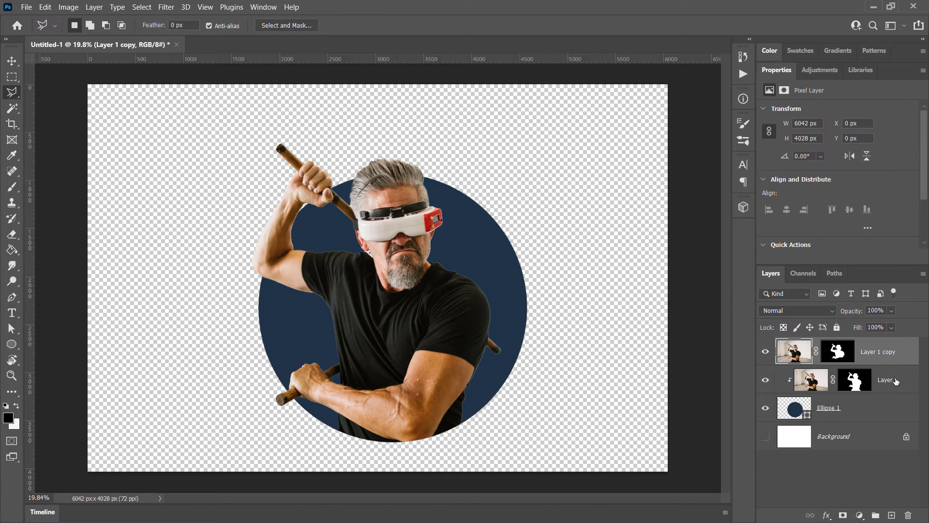
shift+click(899, 380)
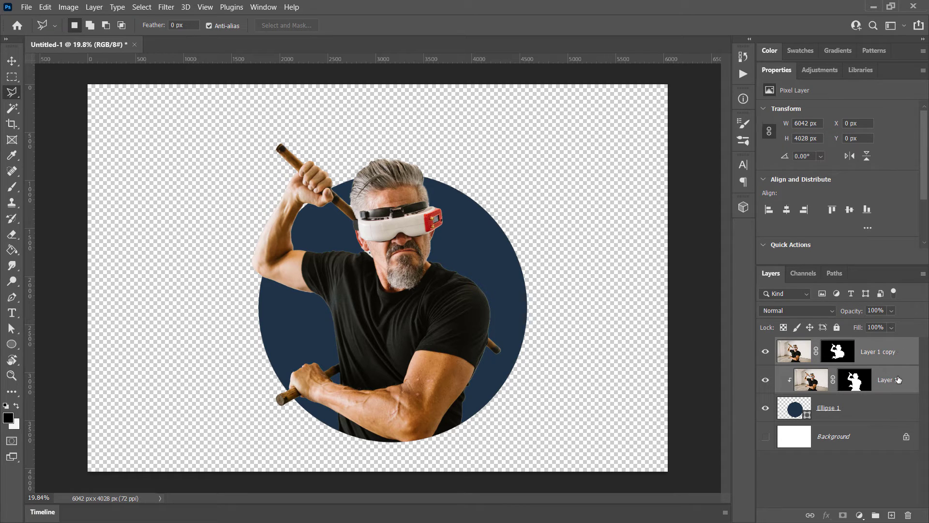
click(924, 275)
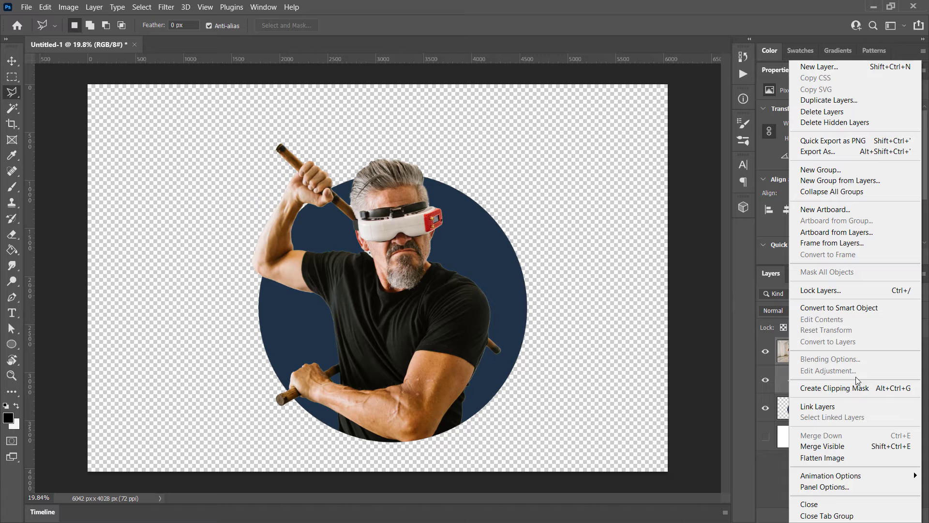
click(784, 451)
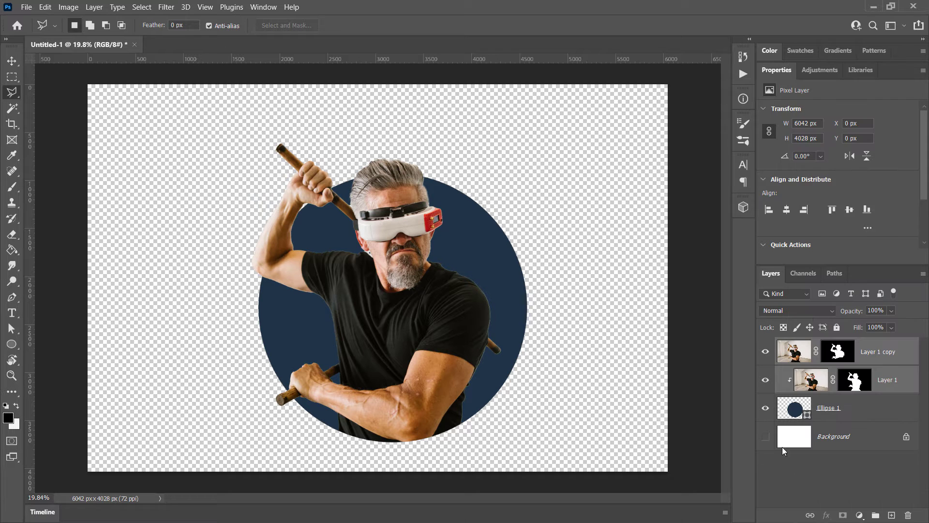
right_click(879, 348)
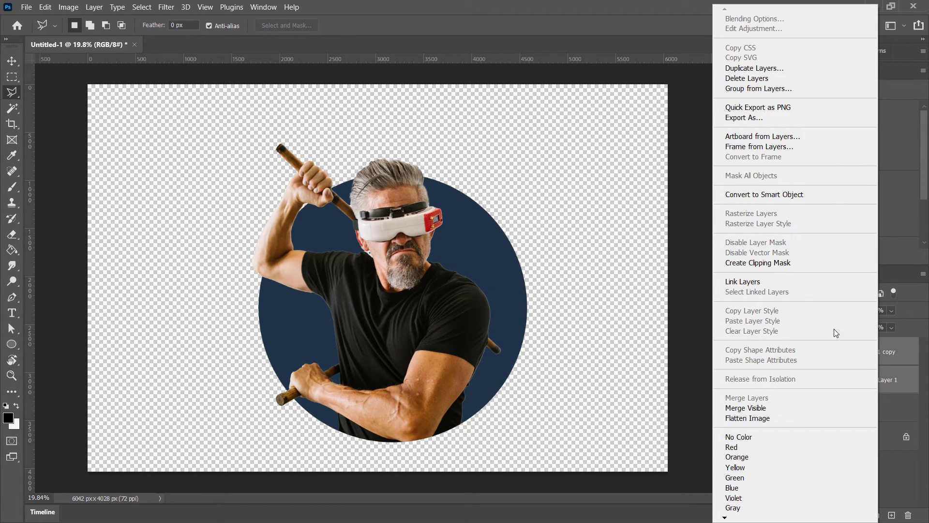
click(744, 282)
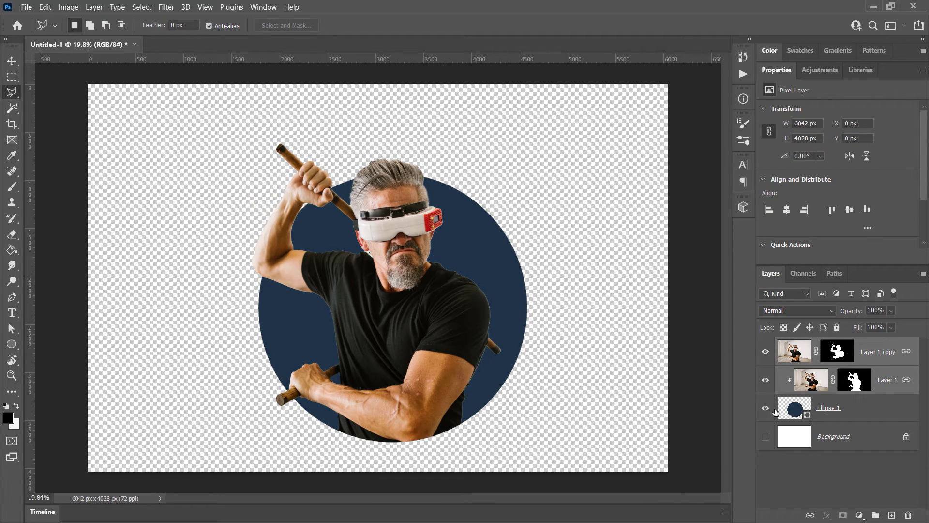
Step: Move the linked man layers slightly up and right, to X 61, Y -51
drag(424, 301, 477, 310)
key(ctrl+z)
drag(426, 346, 431, 343)
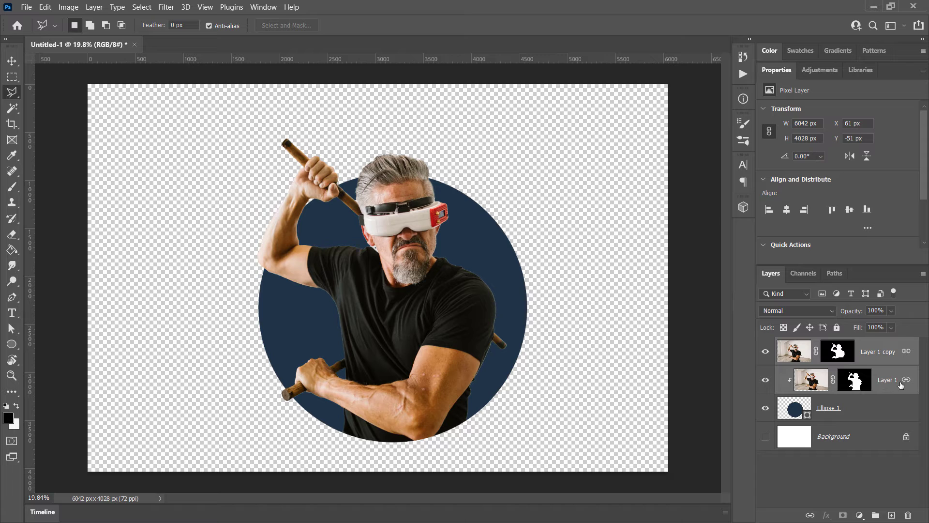
Step: Open the Layer Style dialog for Layer 1 alone
click(880, 381)
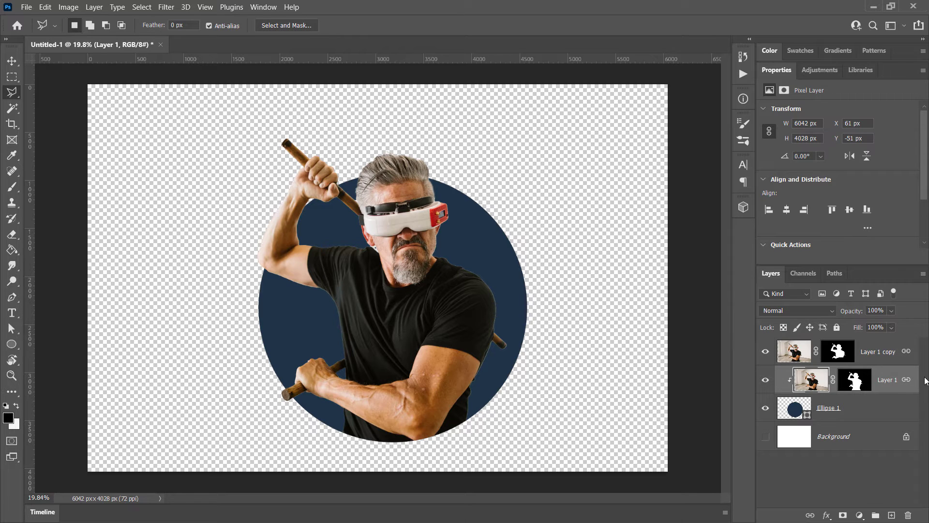
right_click(872, 383)
key(Escape)
right_click(885, 380)
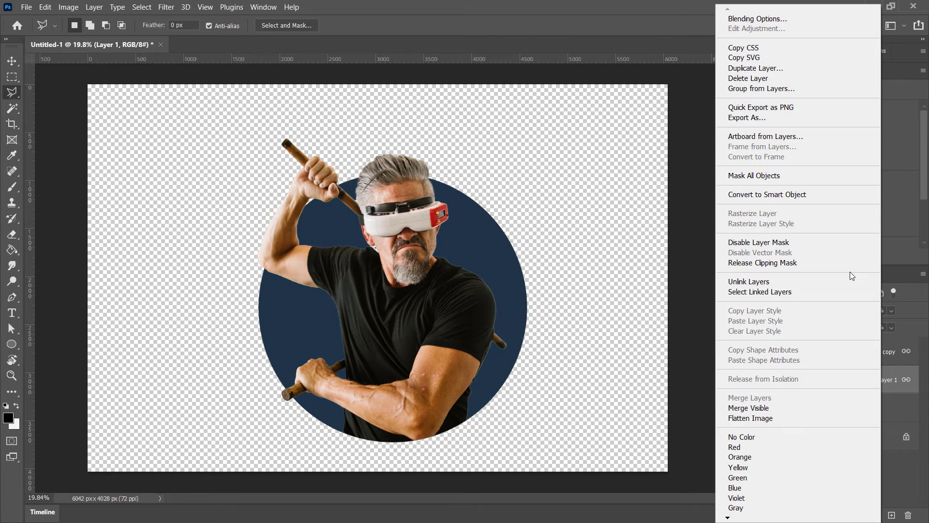
click(758, 18)
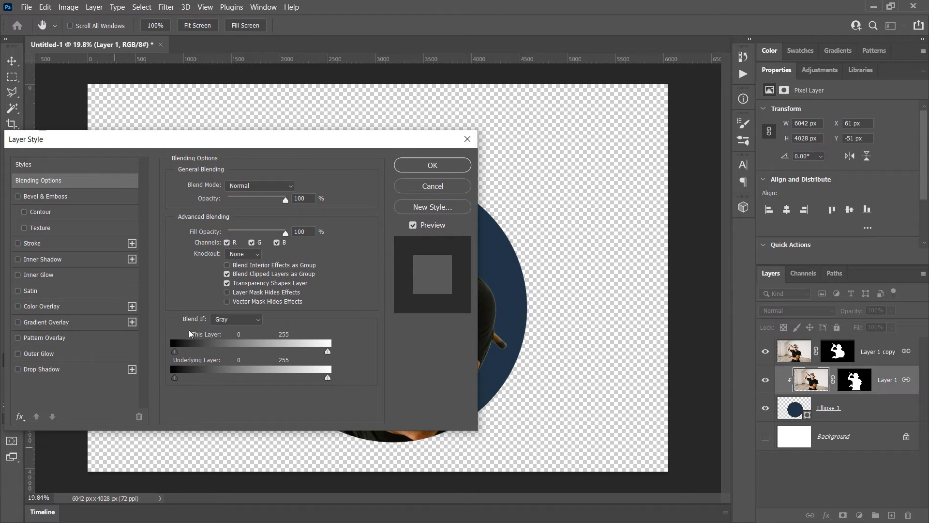
Step: Add a Drop Shadow to Layer 1 and increase its distance, size and opacity
click(35, 371)
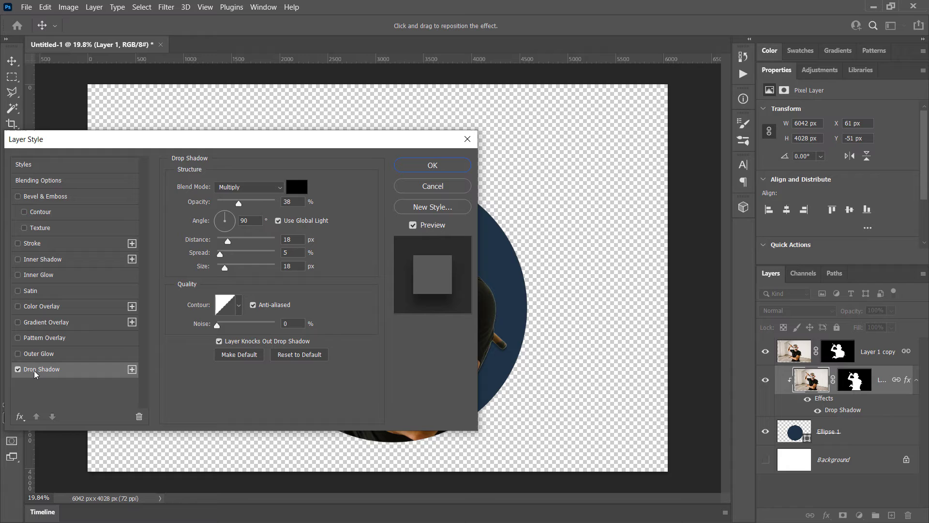
drag(248, 144, 784, 119)
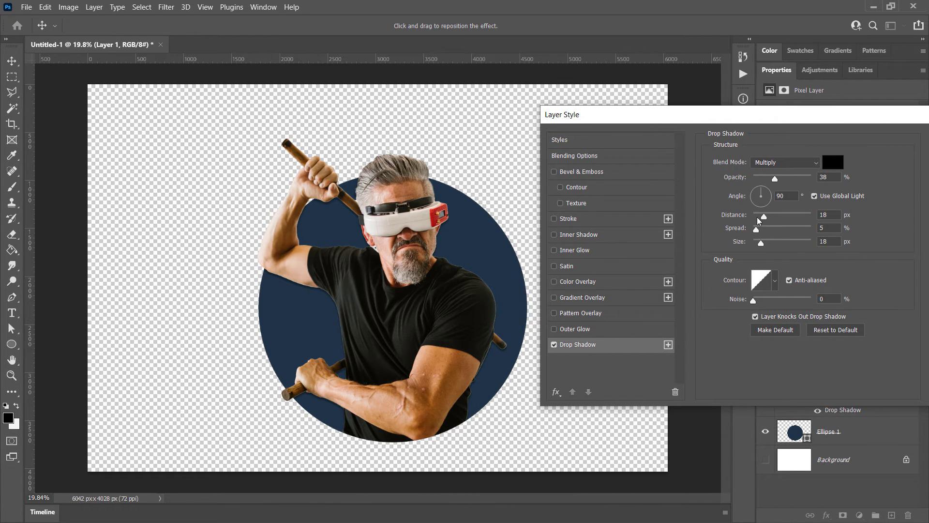
drag(764, 216, 802, 218)
key(Tab)
key(Tab)
key(Up)
key(Up)
key(Up)
key(Up)
key(Up)
key(Up)
key(Up)
key(Up)
key(Up)
key(Up)
key(Up)
key(Up)
key(Up)
key(Up)
key(Up)
key(Up)
key(Up)
key(Up)
key(Up)
key(Up)
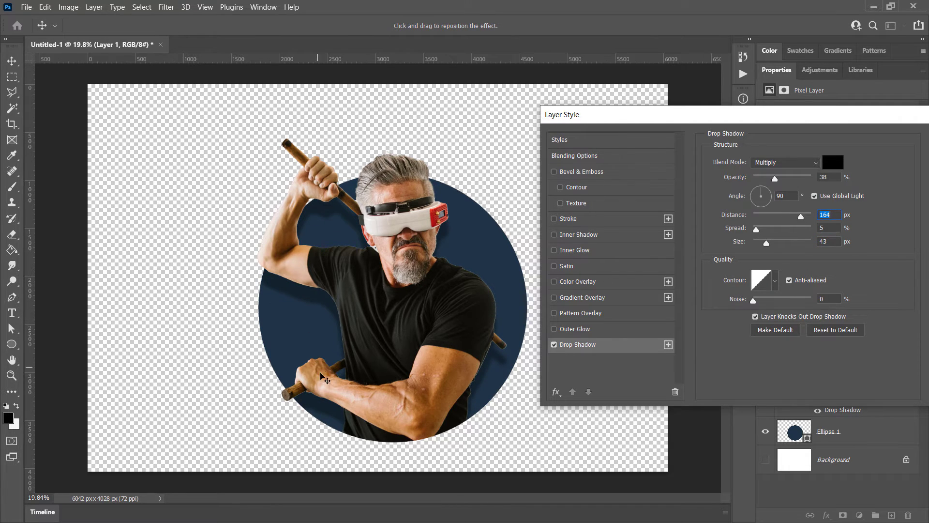
drag(776, 182, 795, 180)
Step: Finish the shadow with Normal blend, 14 px spread, 146° angle and 103 px size, and apply it
click(763, 164)
click(762, 175)
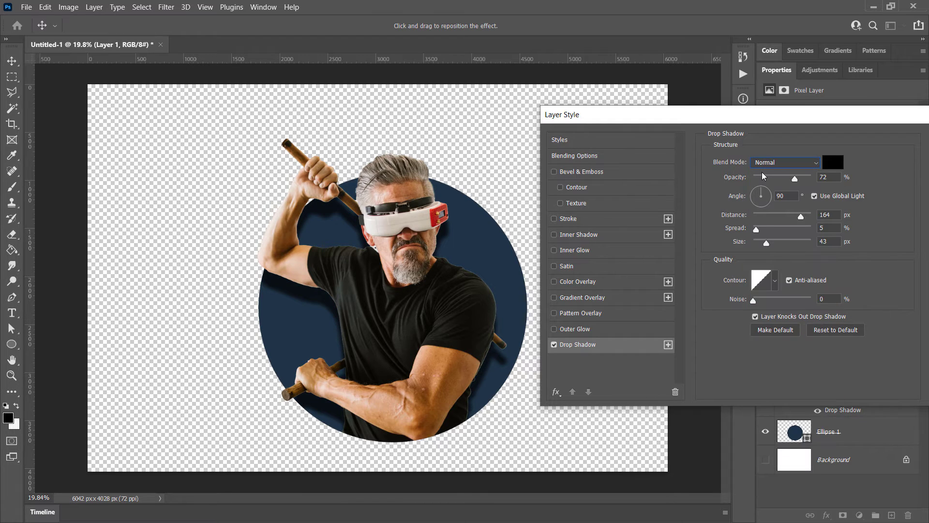
drag(764, 230, 793, 218)
click(758, 193)
drag(758, 193, 755, 194)
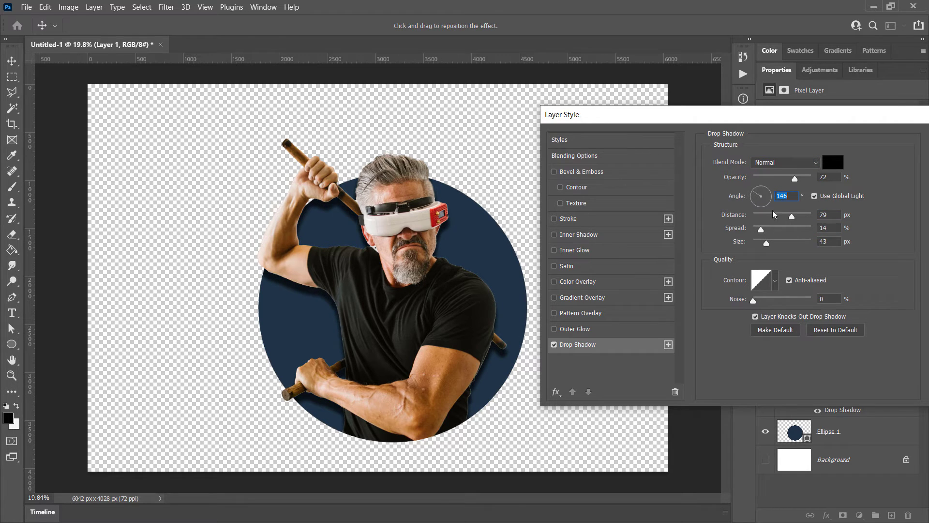
drag(766, 245, 782, 245)
drag(876, 117, 757, 119)
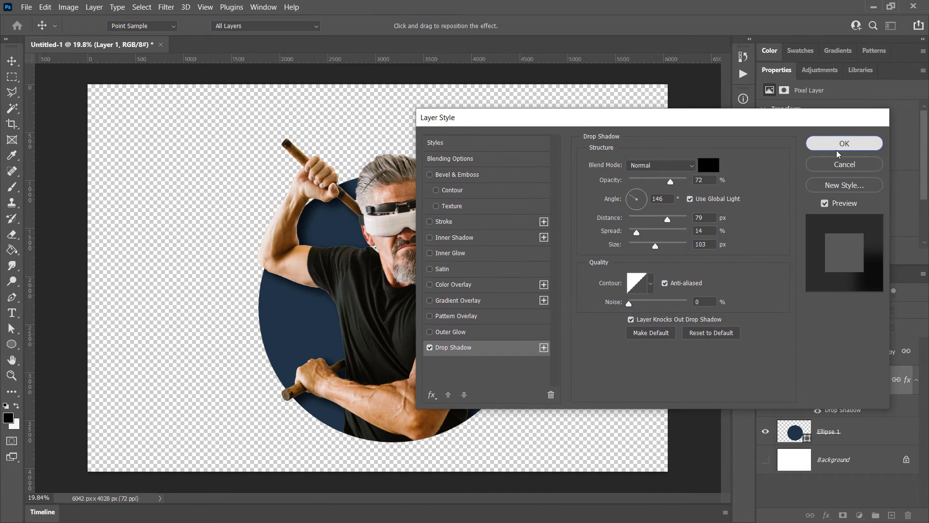
click(849, 142)
key(l)
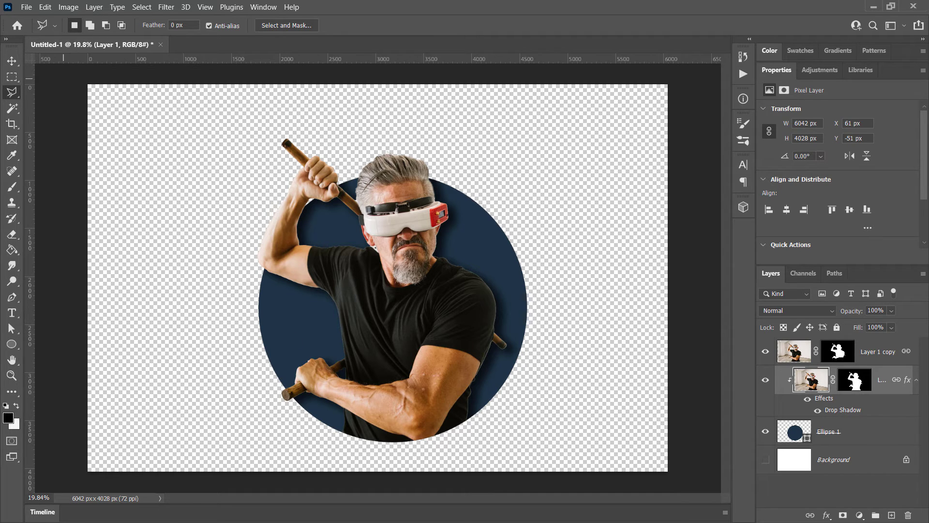
Step: Crop the canvas to a 2898 × 3350 px rectangle around the man and navy circle, then deselect
click(12, 77)
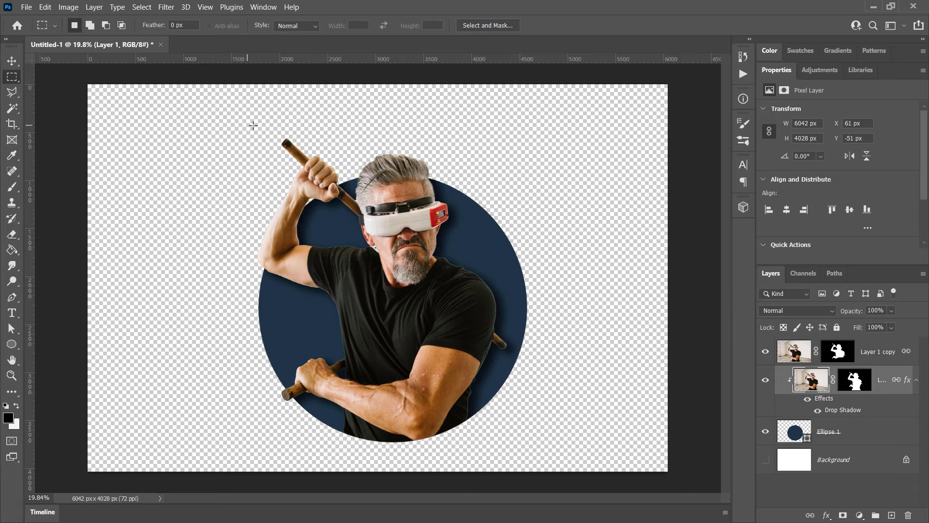
drag(253, 125, 534, 448)
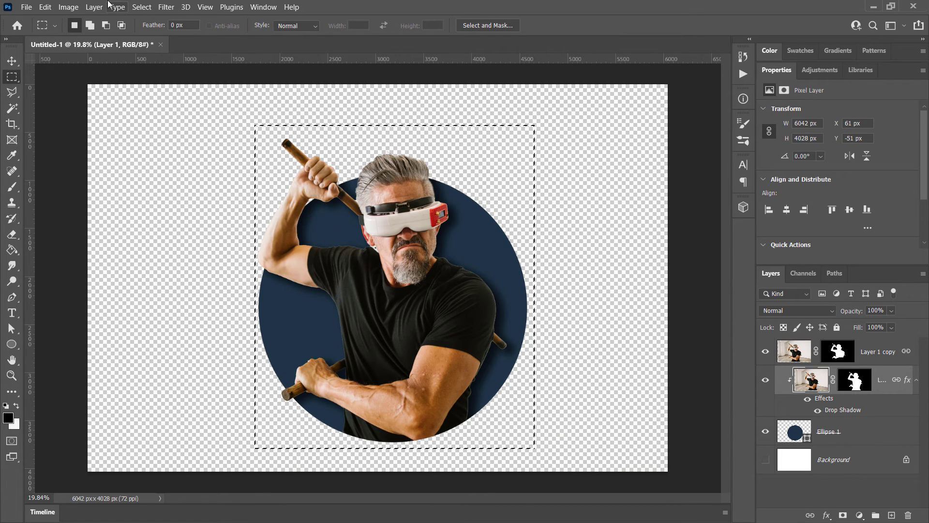
click(68, 7)
click(155, 128)
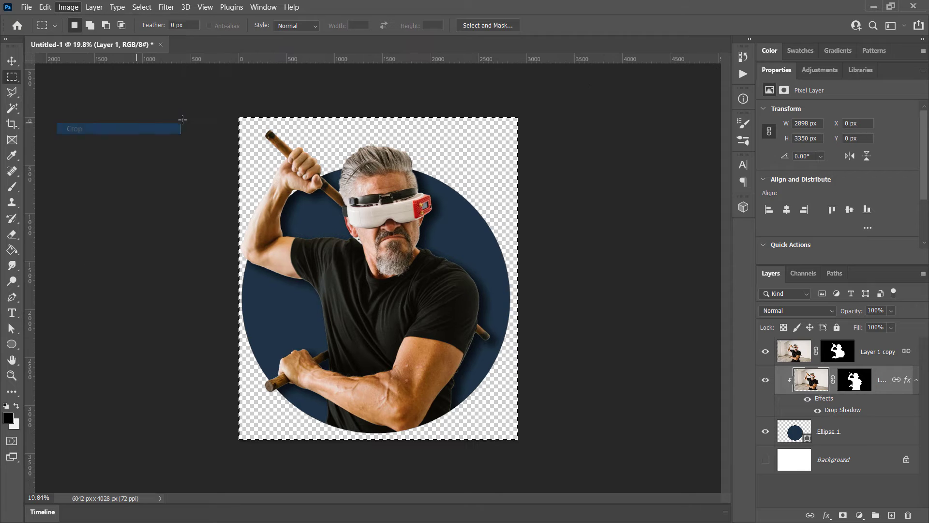
key(ctrl+d)
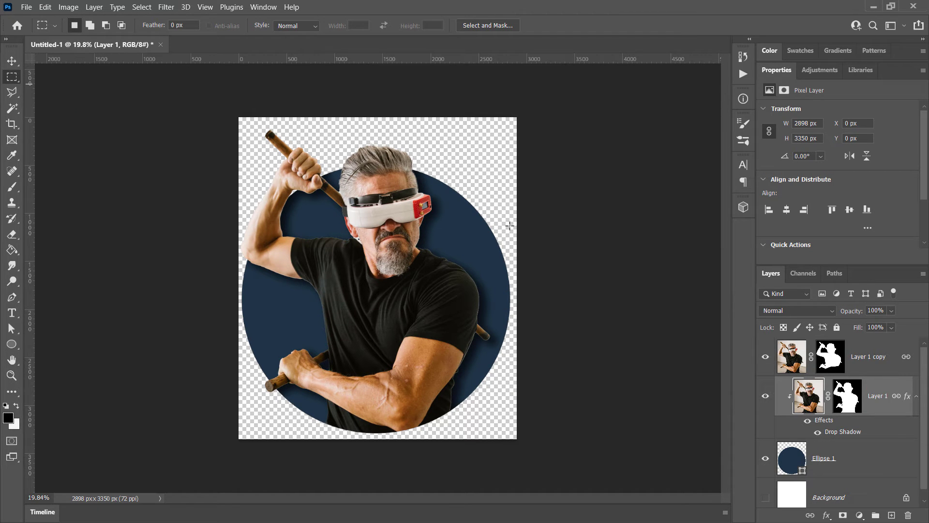
Step: In Save for Web (Legacy), set the PNG-24 export width to 500 px (500 × 578) and keep it with Done
click(26, 7)
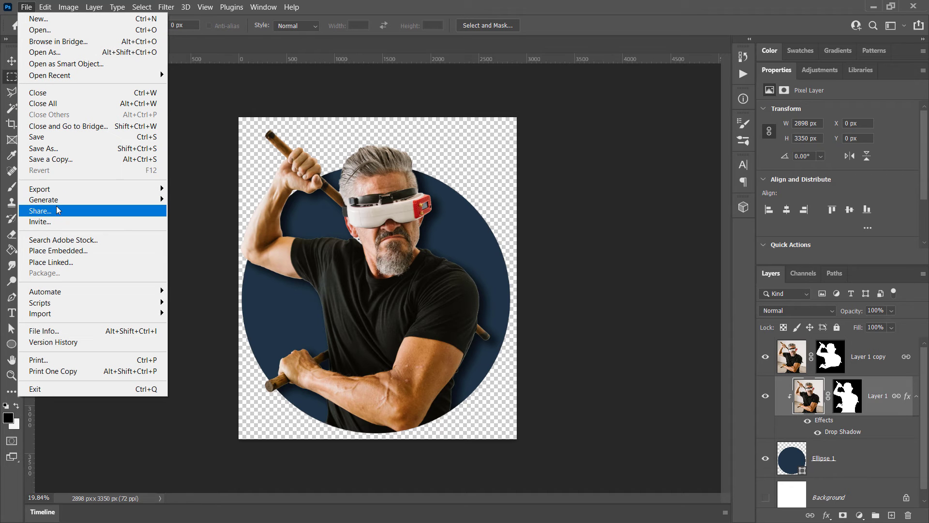
mouse_move(60, 188)
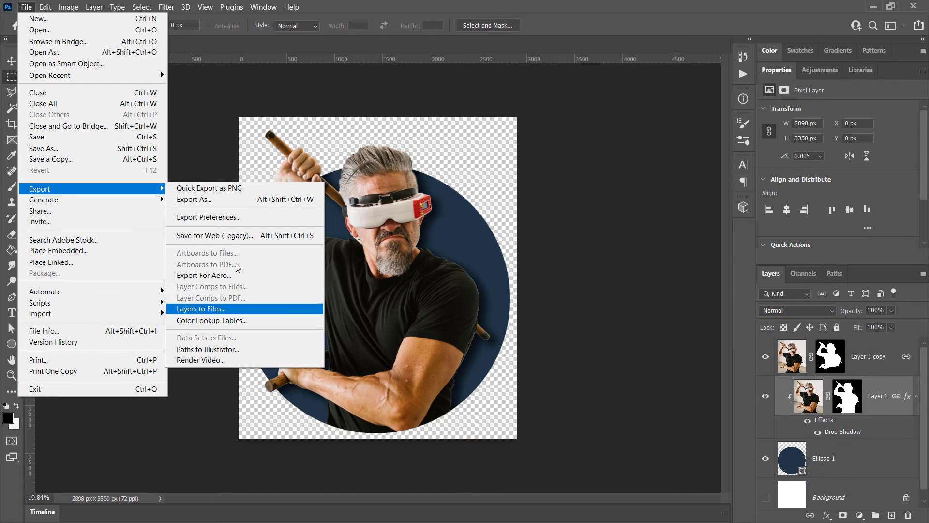
click(236, 235)
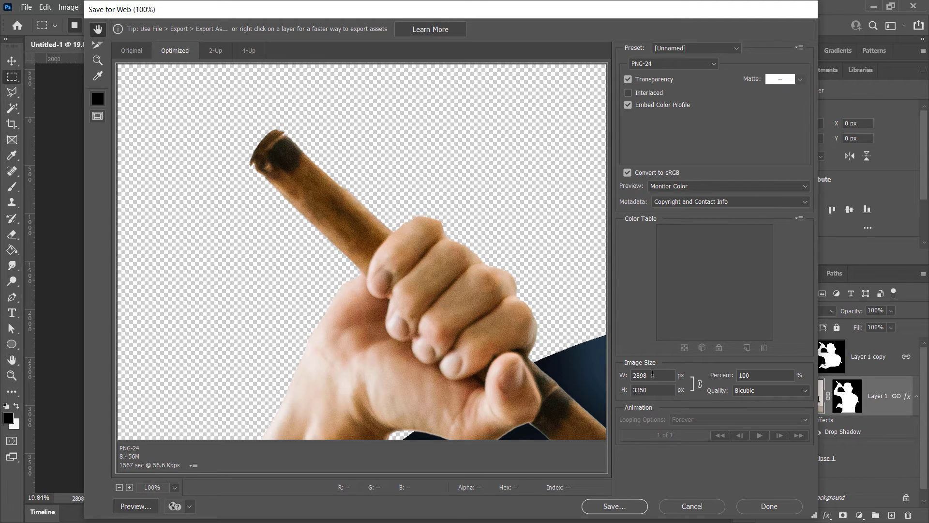
click(634, 375)
text(500)
key(Tab)
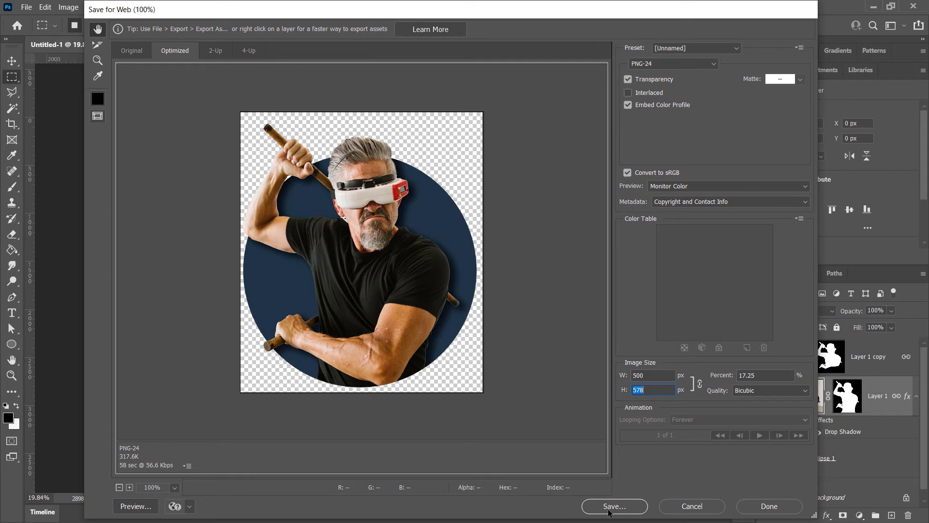
click(770, 506)
click(829, 460)
click(838, 503)
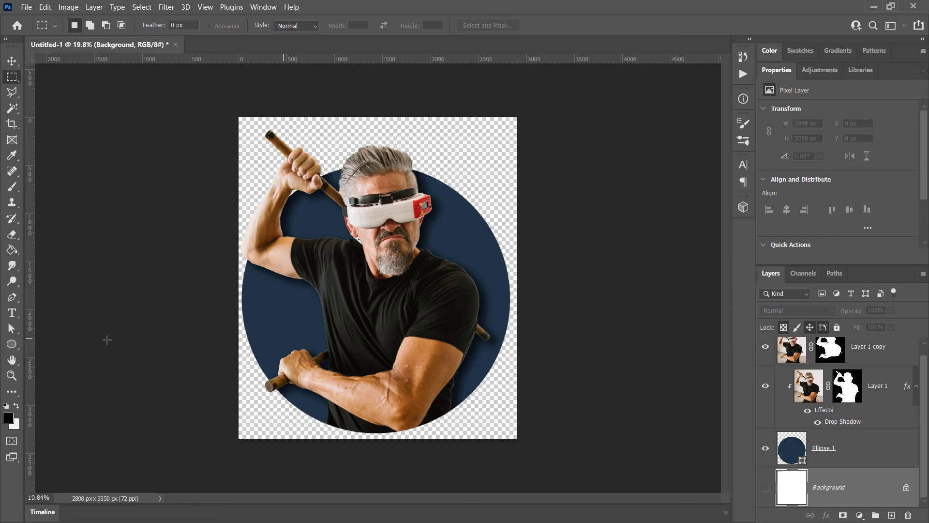
Step: Draw a tall 2125 × 2788 px rectangle over most of the canvas and fill it red
click(11, 344)
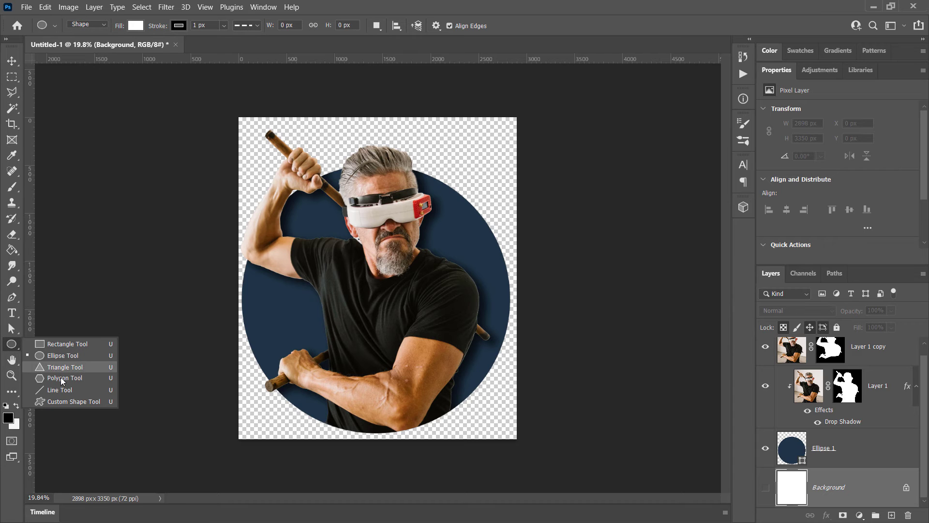
click(65, 344)
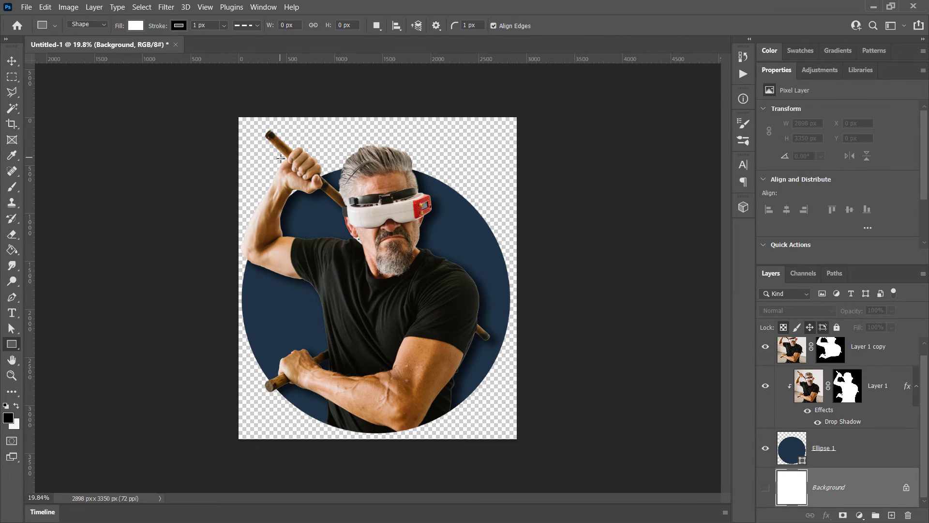
drag(269, 161, 473, 429)
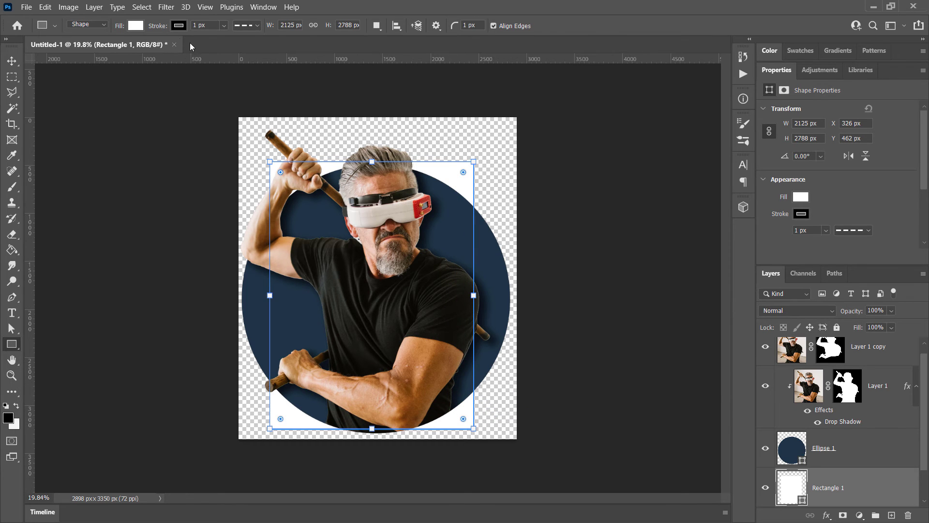
click(135, 26)
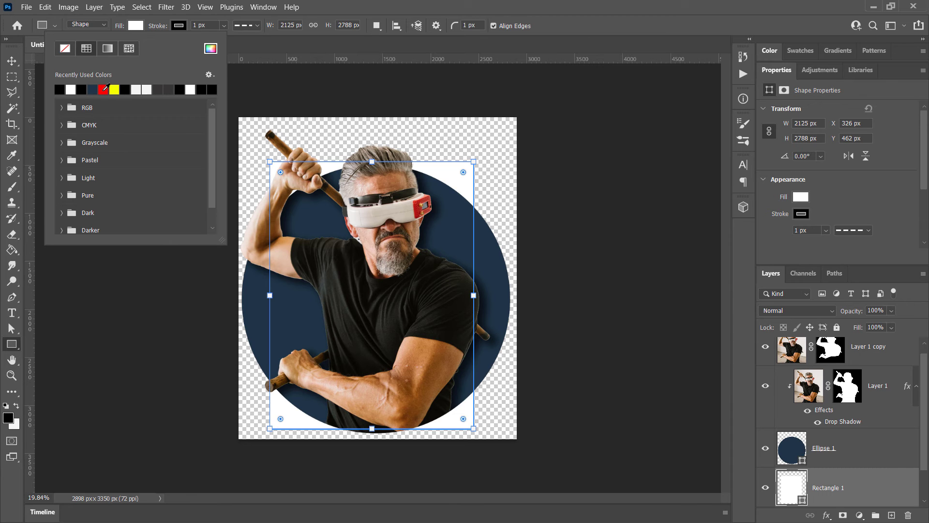
click(103, 89)
click(876, 452)
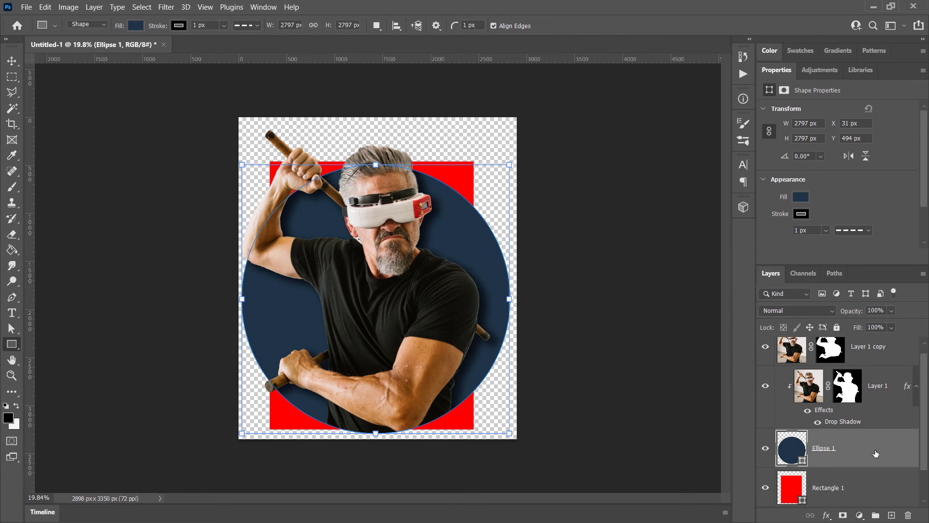
Step: Move Rectangle 1 above Ellipse 1, clip Layer 1 to the rectangle, and hide the navy circle
drag(871, 495, 864, 435)
drag(807, 341, 810, 348)
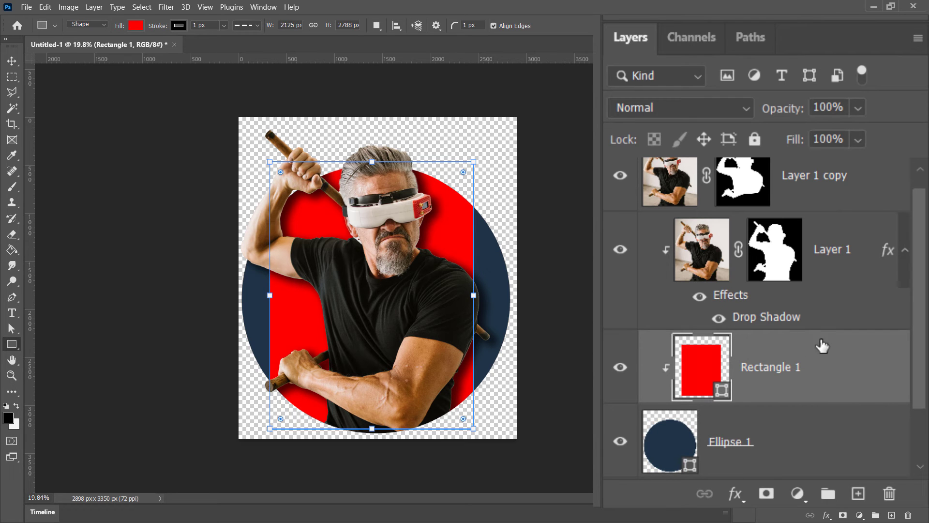
drag(679, 387, 794, 401)
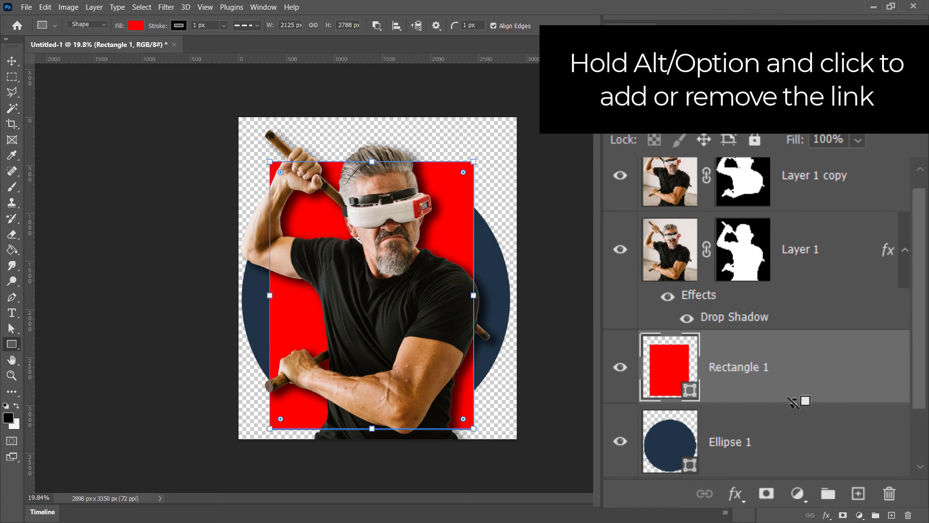
key(alt)
drag(688, 248, 794, 324)
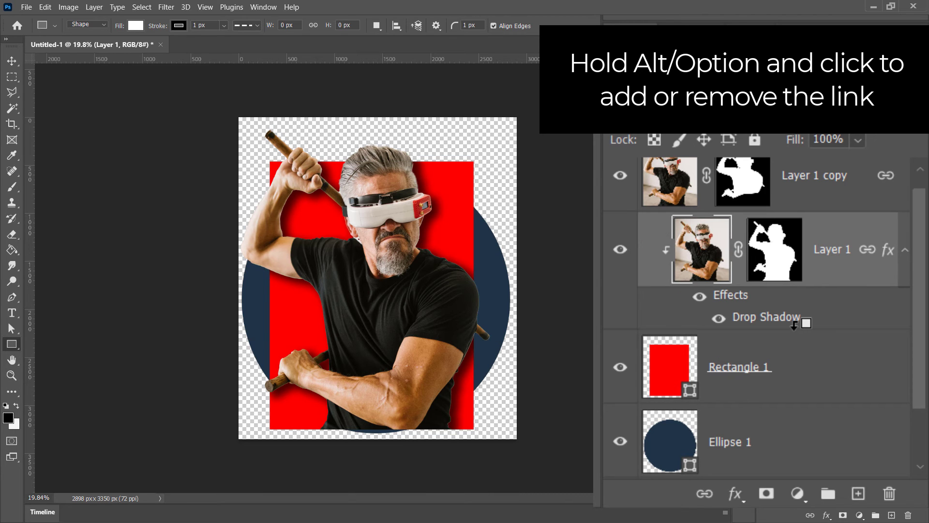
click(620, 442)
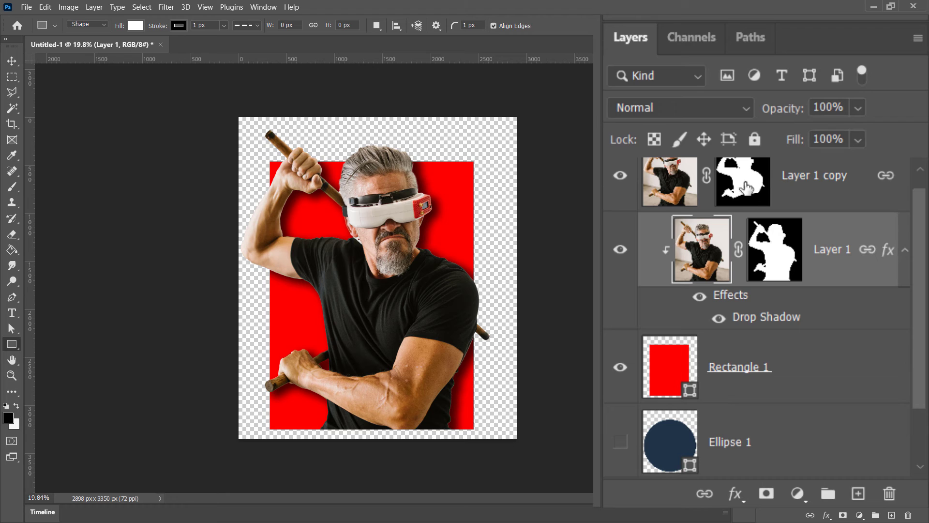
click(760, 188)
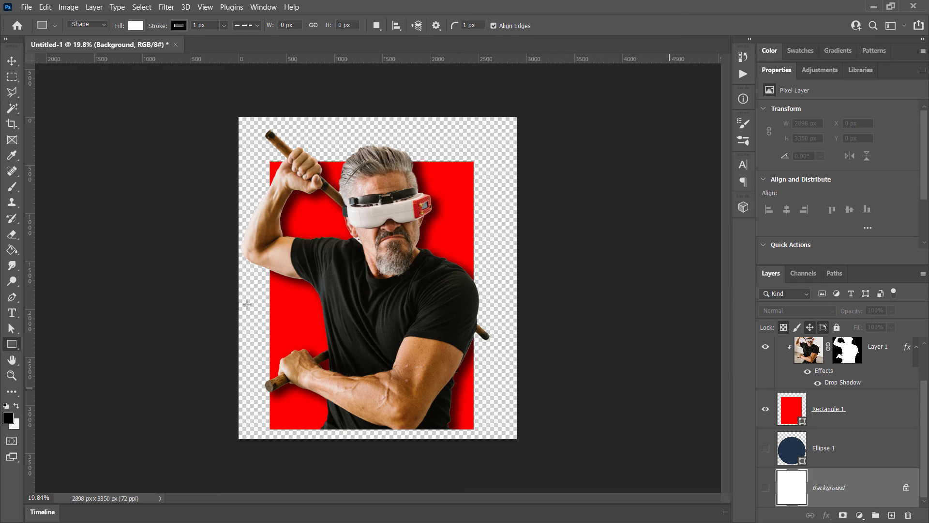
Step: Pick a dark red foreground colour, show the Background layer, and paint-bucket fill it dark maroon
click(8, 417)
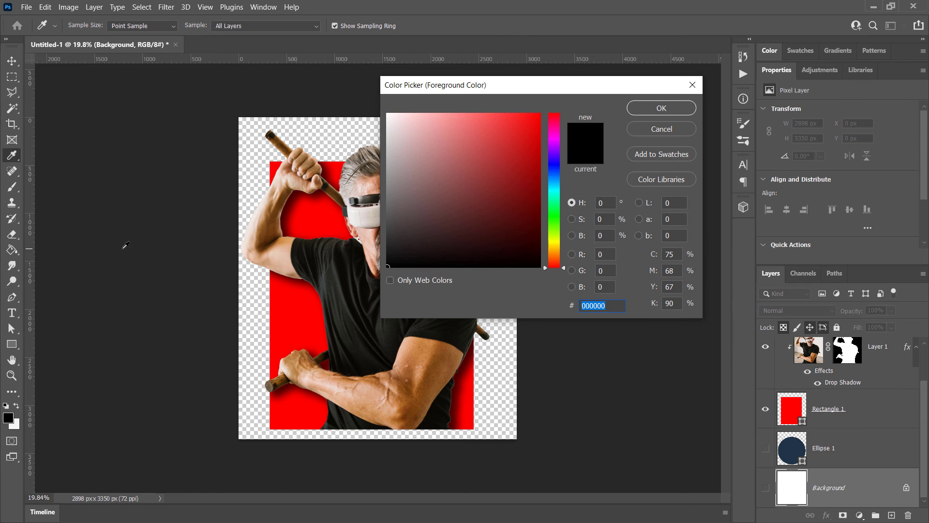
click(498, 239)
click(680, 108)
key(u)
click(11, 250)
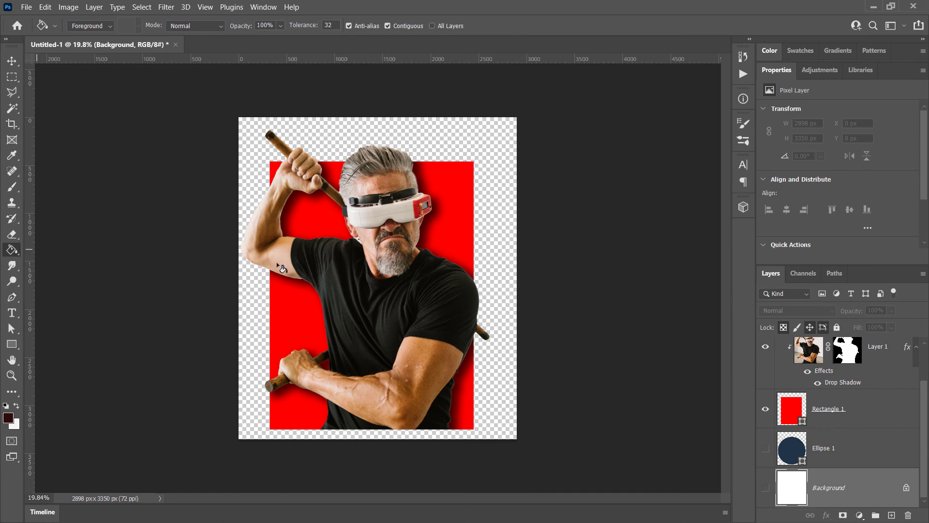
click(282, 268)
click(479, 211)
click(765, 488)
click(496, 241)
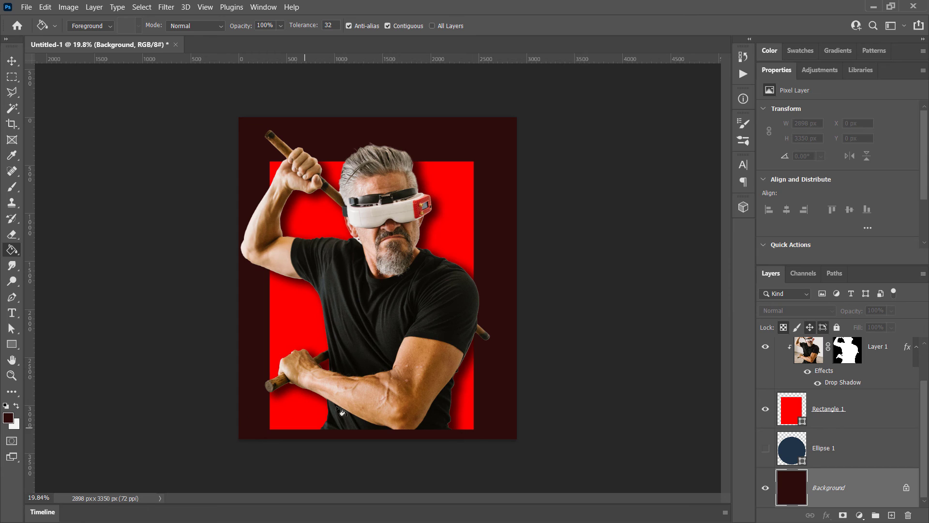
click(881, 418)
Step: Group Rectangle 1, Layer 1 and Layer 1 copy into Group 1 and nudge it slightly right
click(881, 419)
scroll(918, 424, up, 2)
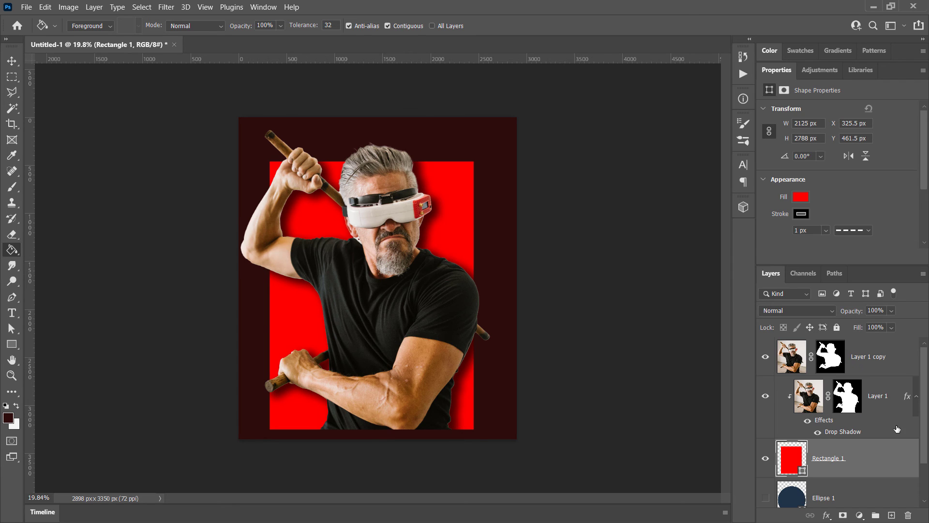
shift+click(870, 361)
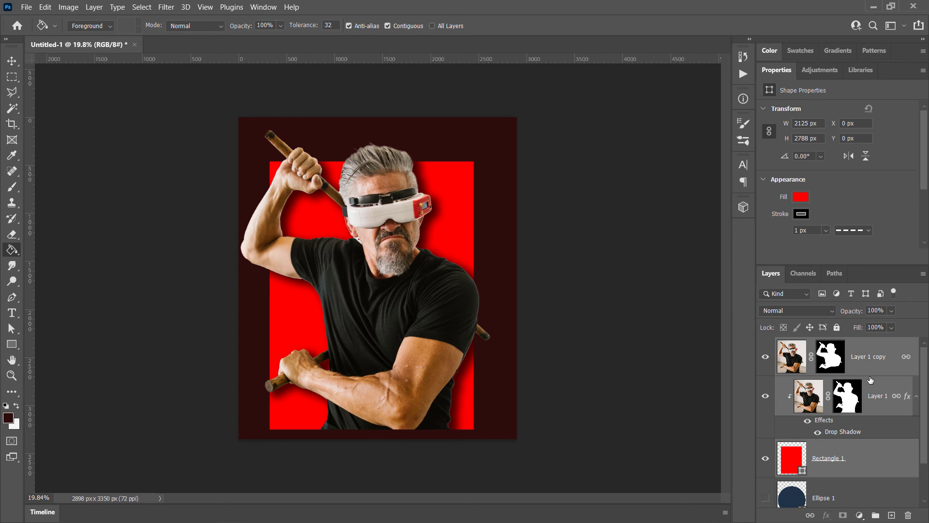
right_click(866, 371)
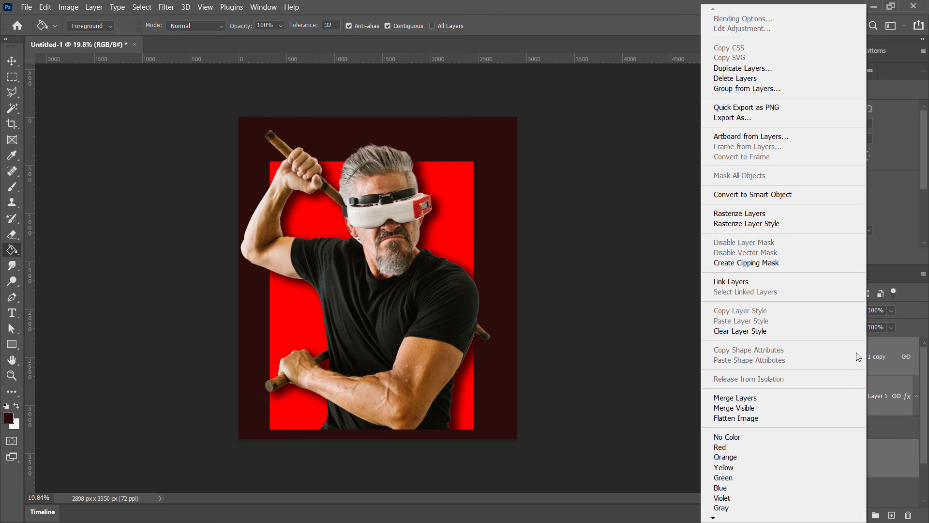
click(896, 364)
key(ctrl+g)
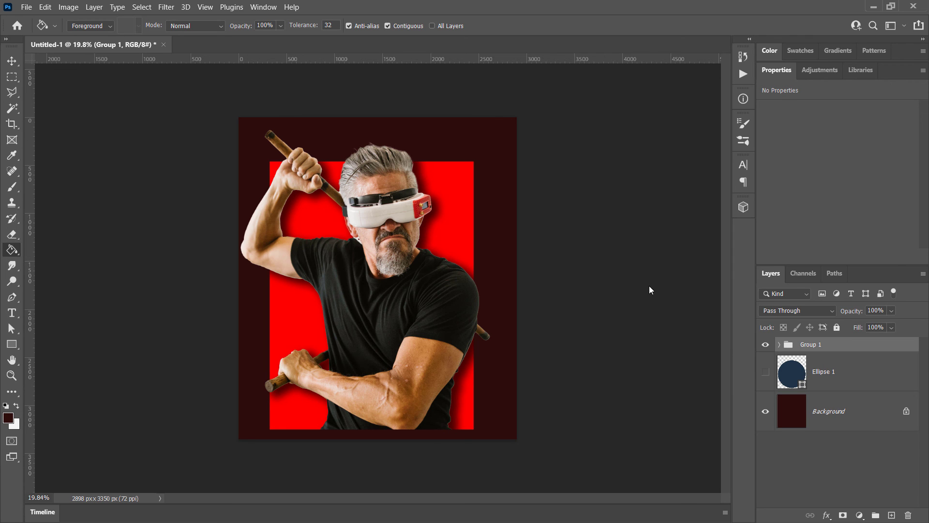
mouse_move(422, 248)
mouse_down()
mouse_move(408, 227)
mouse_move(403, 266)
mouse_move(415, 239)
mouse_move(406, 240)
mouse_move(429, 248)
mouse_up()
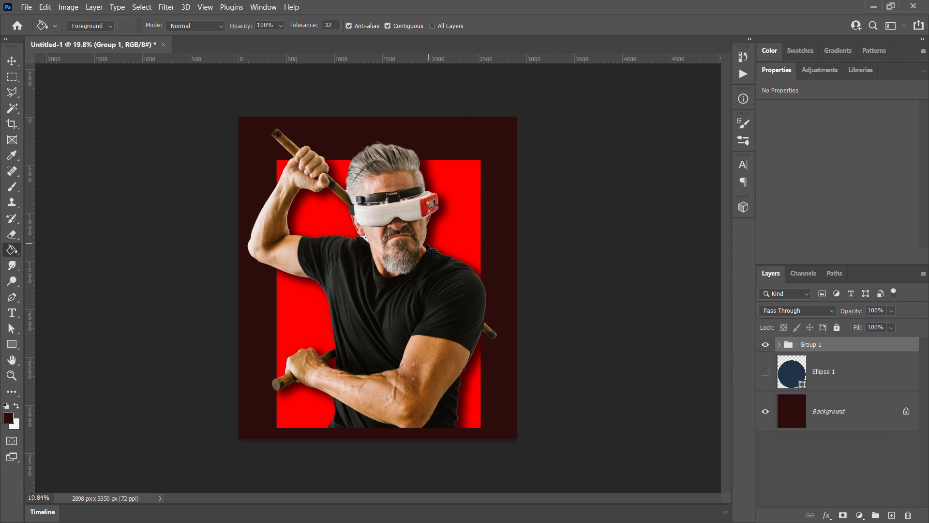